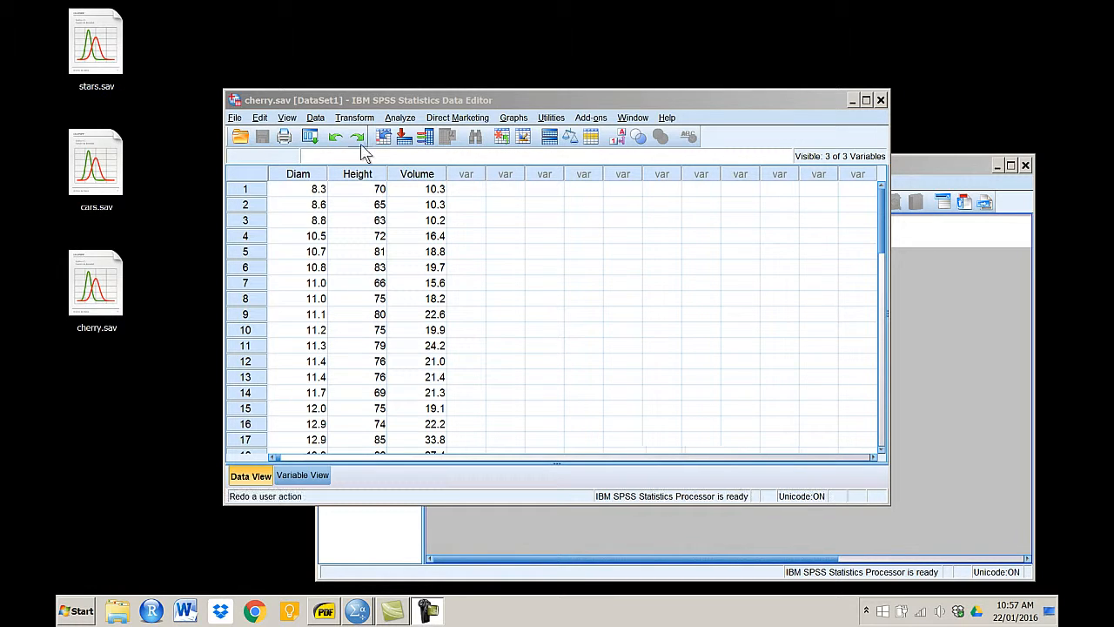
Show the variable definitions of cherry.sav in a maximized window, widening the Label column to examine labels and measurement levels
left_click(386, 105)
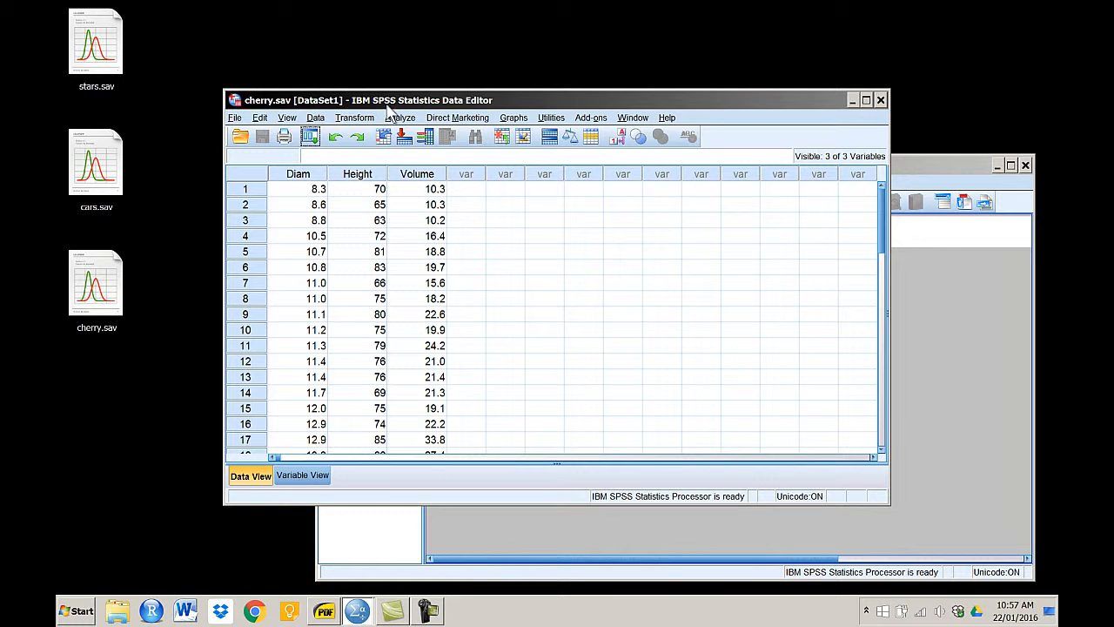
left_click(312, 479)
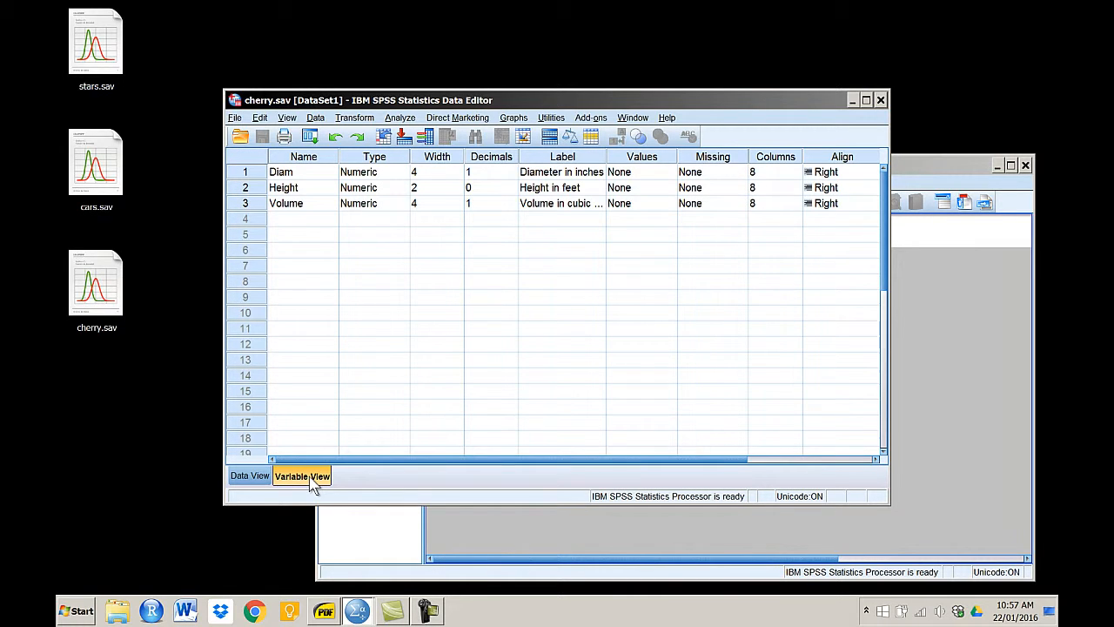
mouse_move(607, 156)
left_mouse_down()
mouse_move(701, 157)
mouse_move(623, 162)
left_mouse_up()
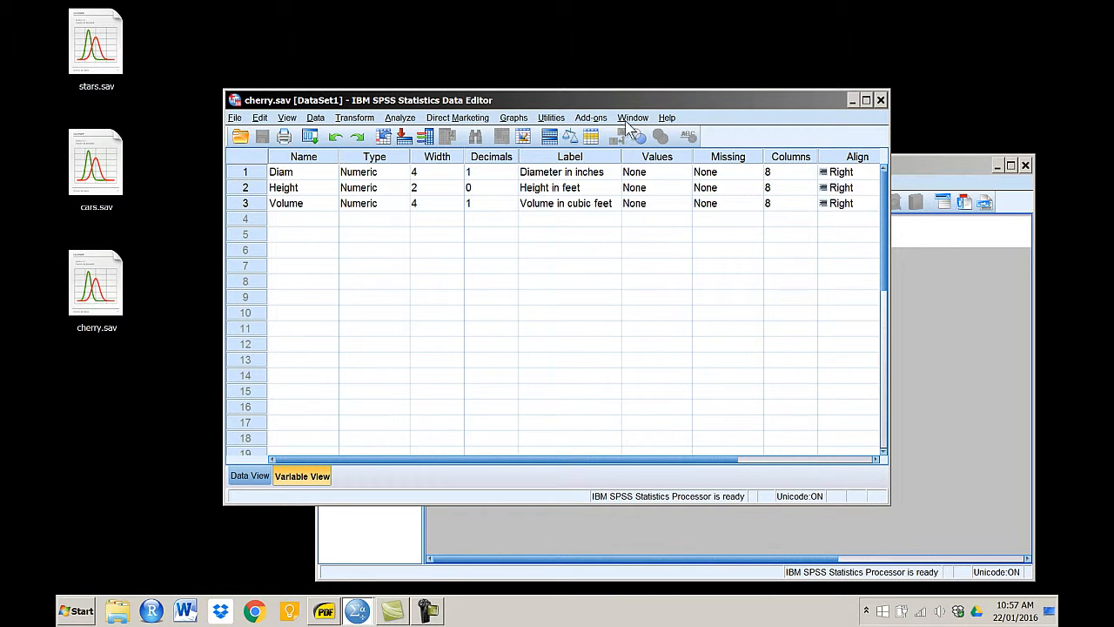
double_click(623, 101)
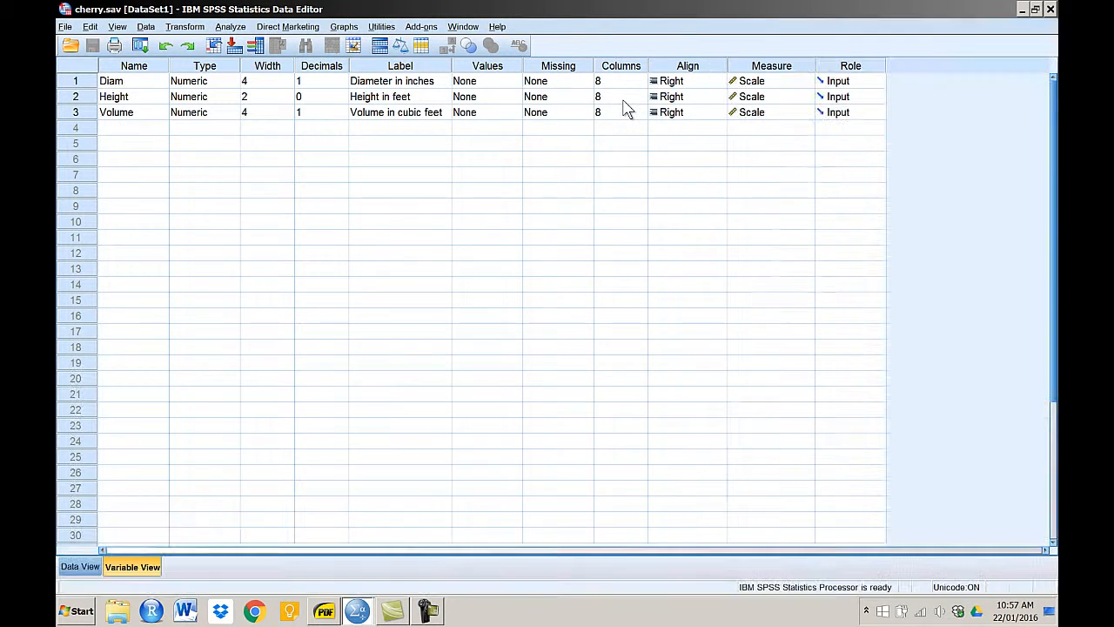
left_click(767, 70)
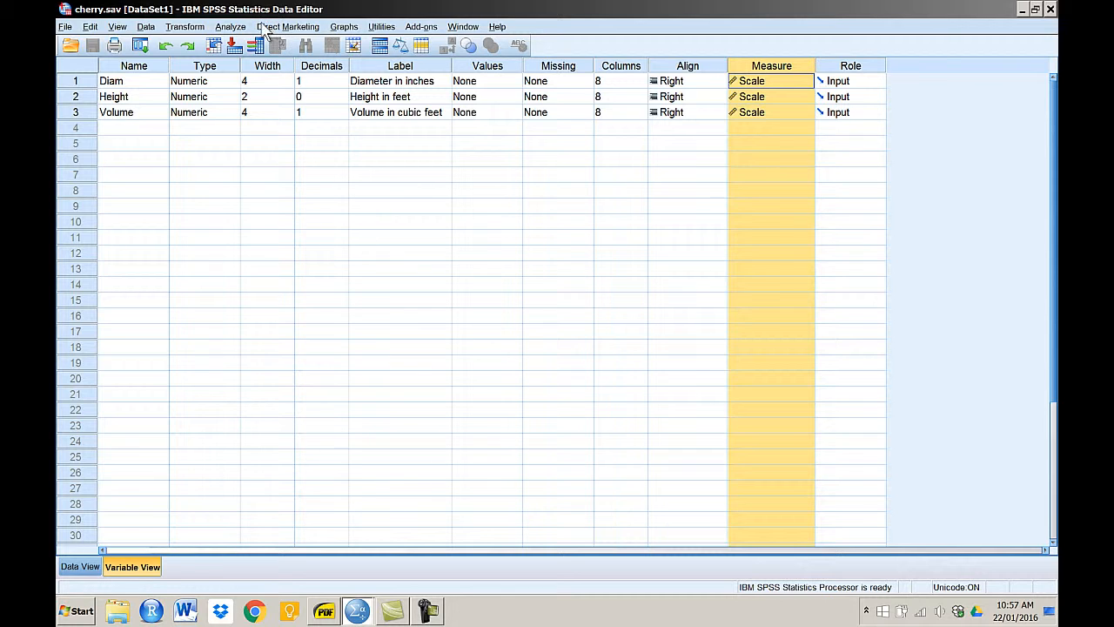
Run a two-tailed Pearson bivariate correlation on Diameter in inches, Height in feet and Volume in cubic feet
left_click(231, 27)
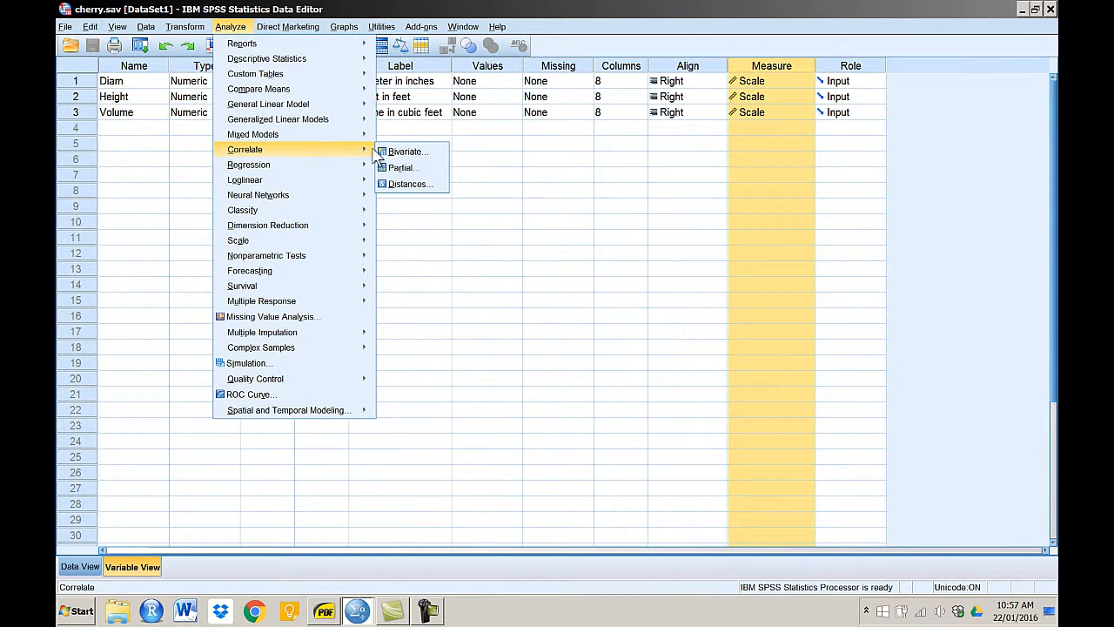
left_click(391, 153)
left_click(530, 256)
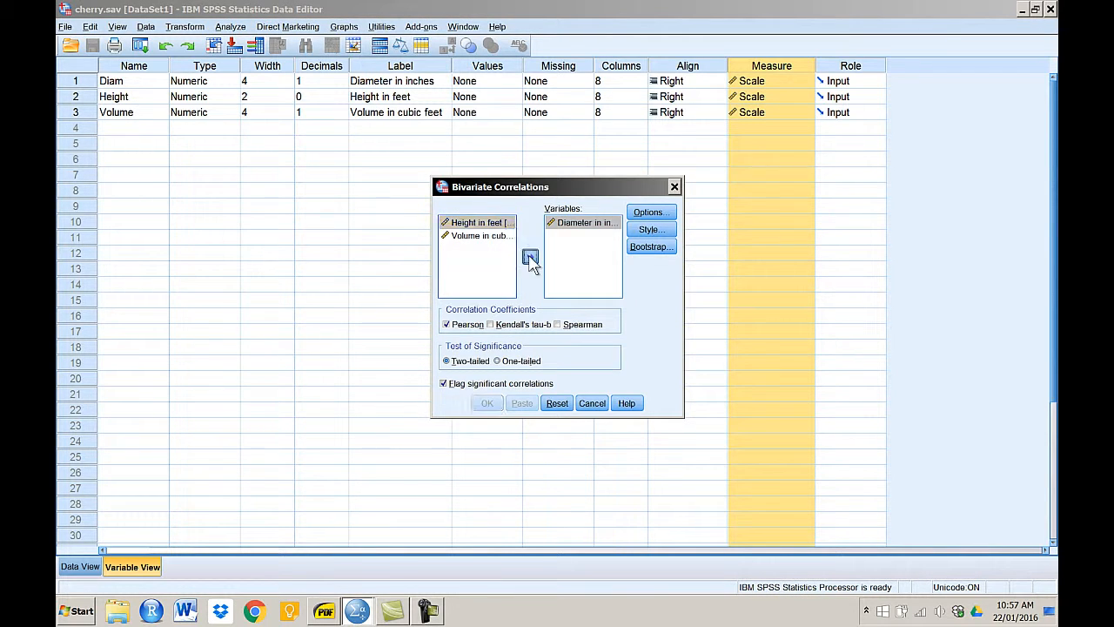
left_click(531, 256)
left_click(530, 256)
left_click(487, 404)
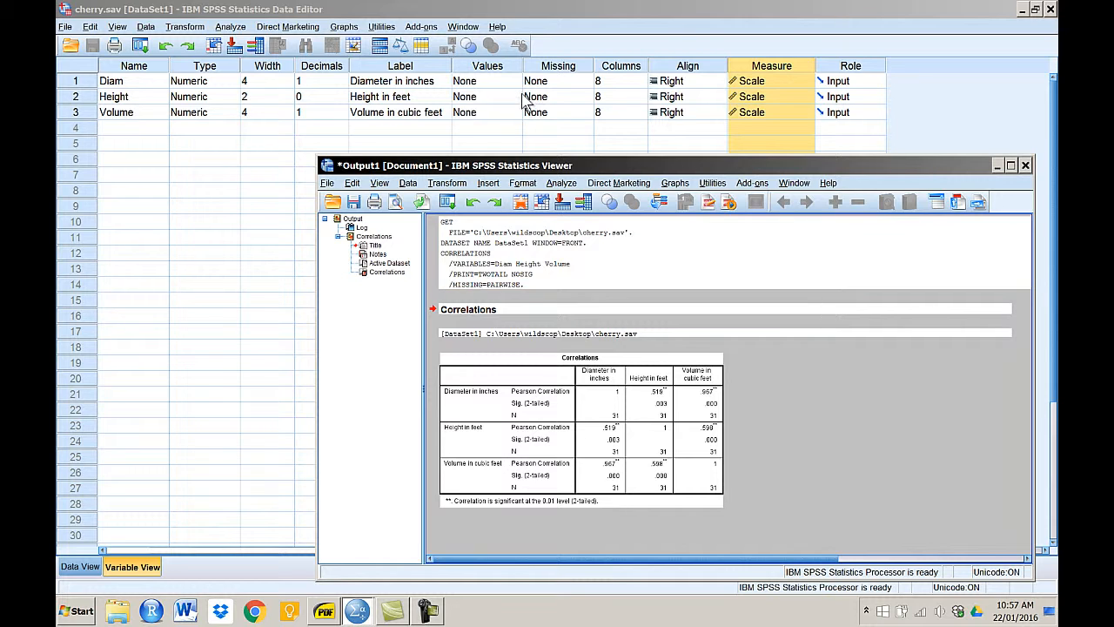
Create a scatterplot matrix of Diameter in inches, Height in feet and Volume in cubic feet with the Chart Builder
left_click(344, 27)
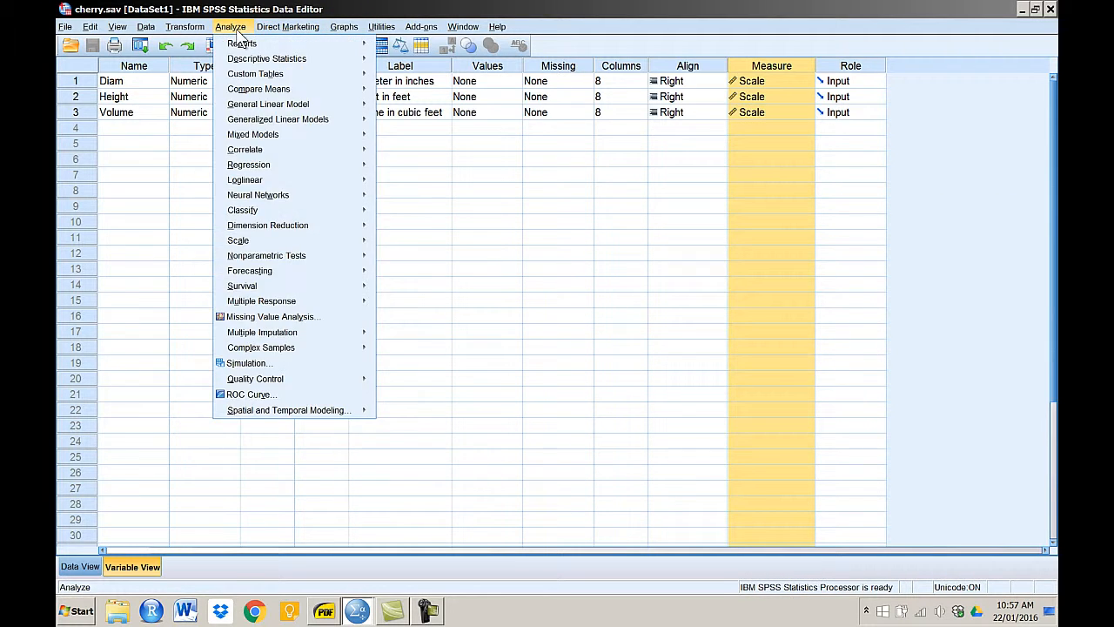
left_click(362, 42)
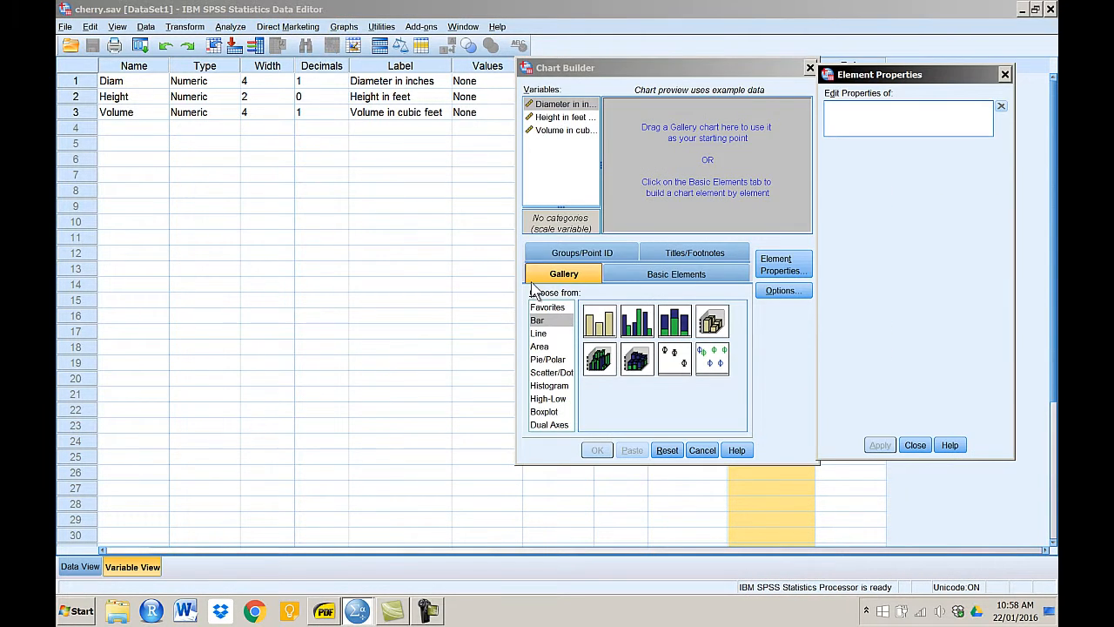
left_click(551, 371)
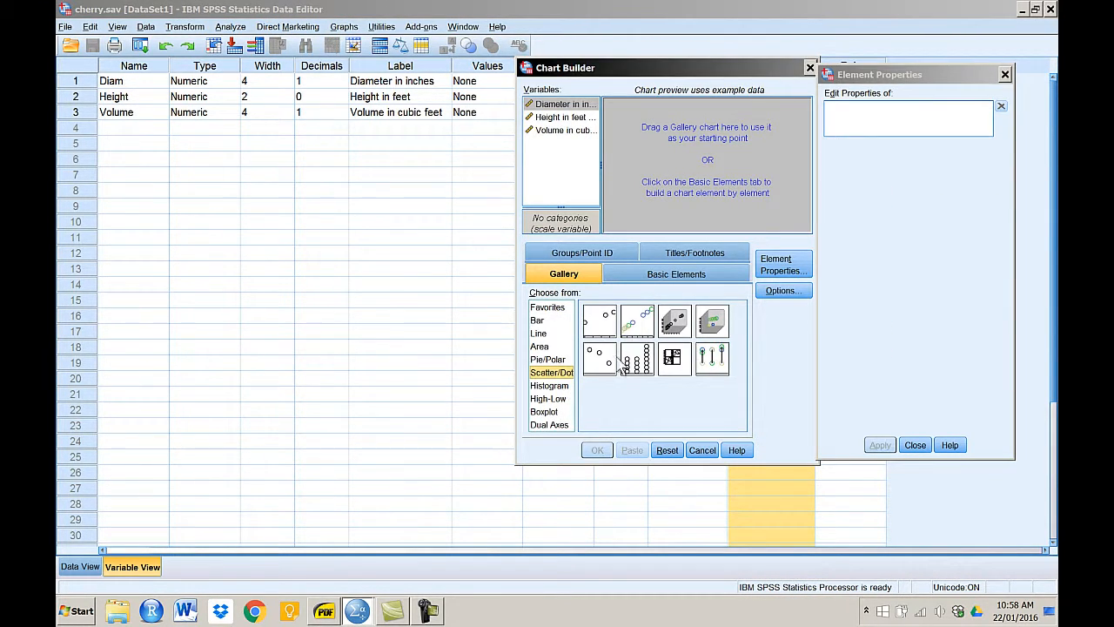
left_click(673, 359)
left_click_drag(576, 106, 663, 219)
left_click_drag(564, 130, 669, 221)
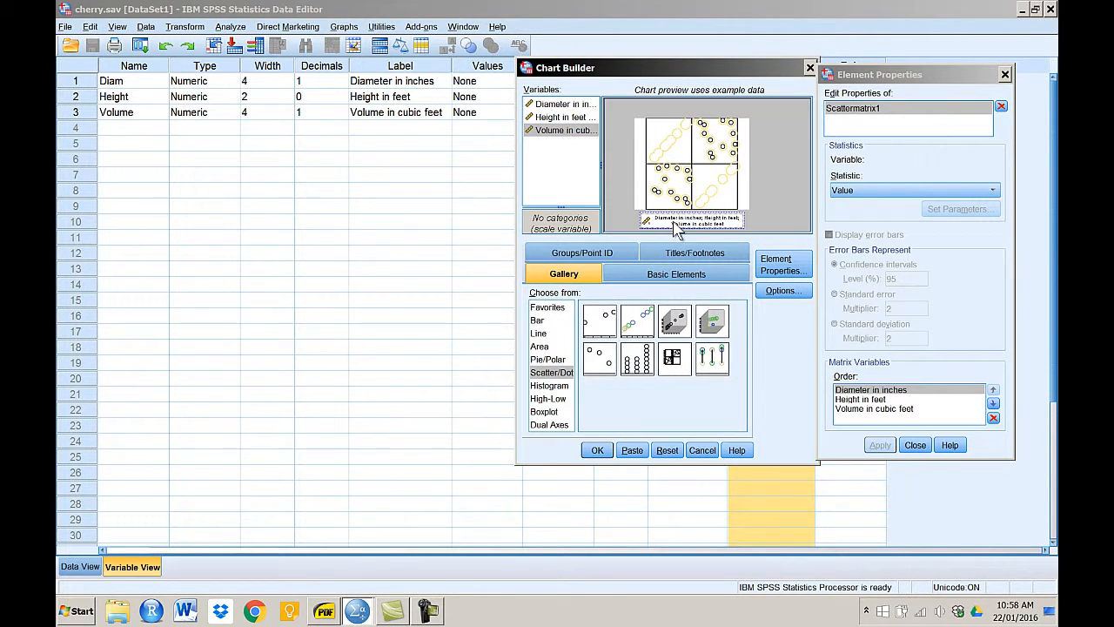
left_click(597, 450)
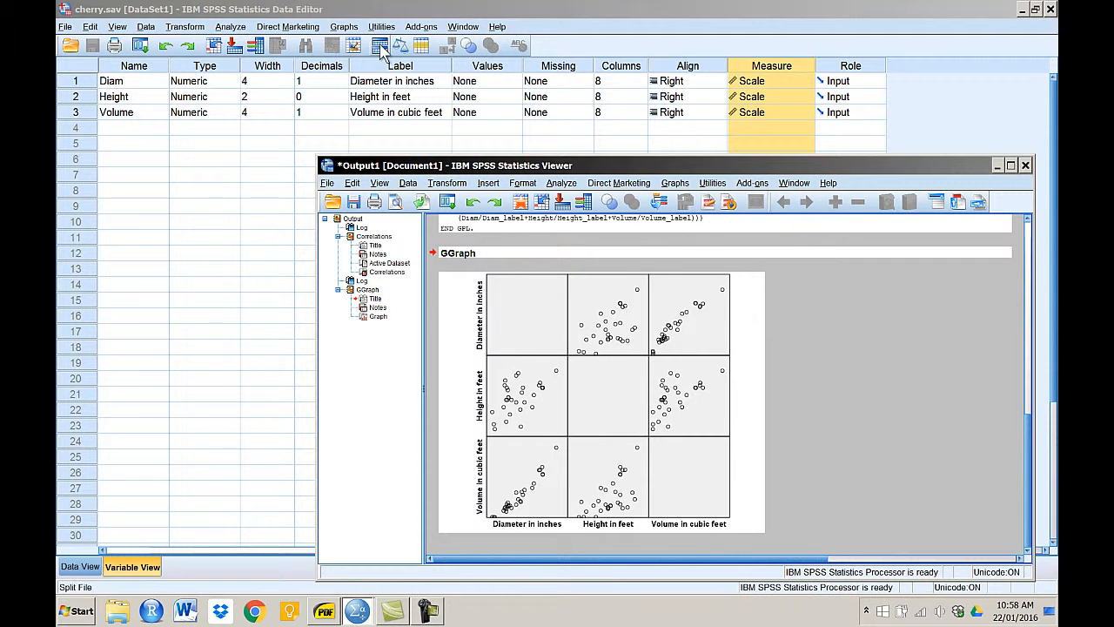
Set up a linear regression with Volume in cubic feet as dependent and Diameter in inches as independent variable
left_click(233, 28)
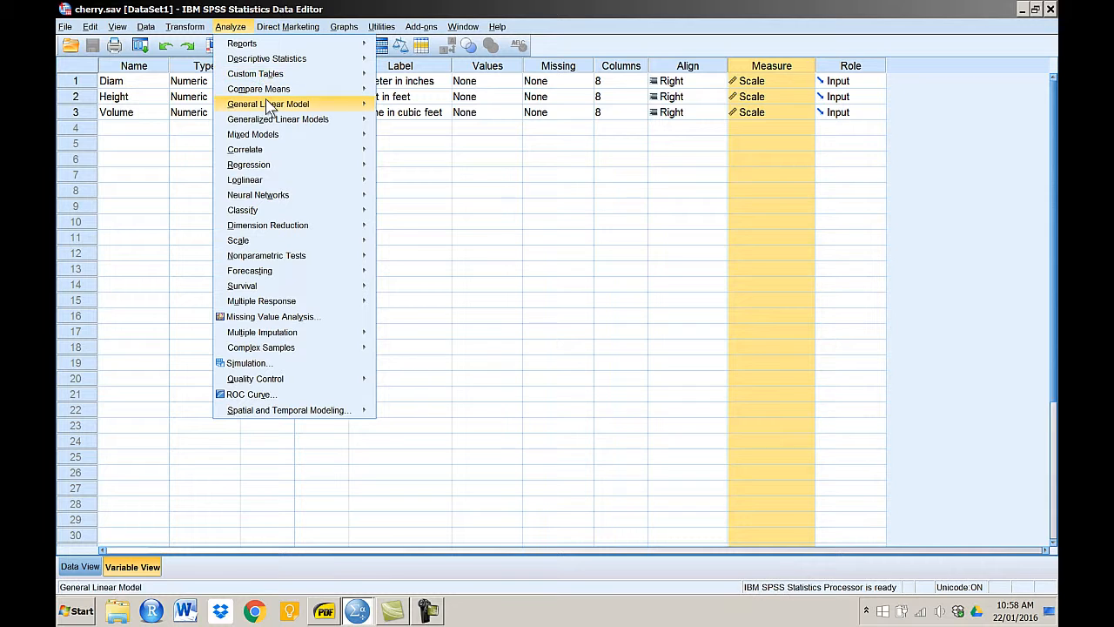
mouse_move(271, 151)
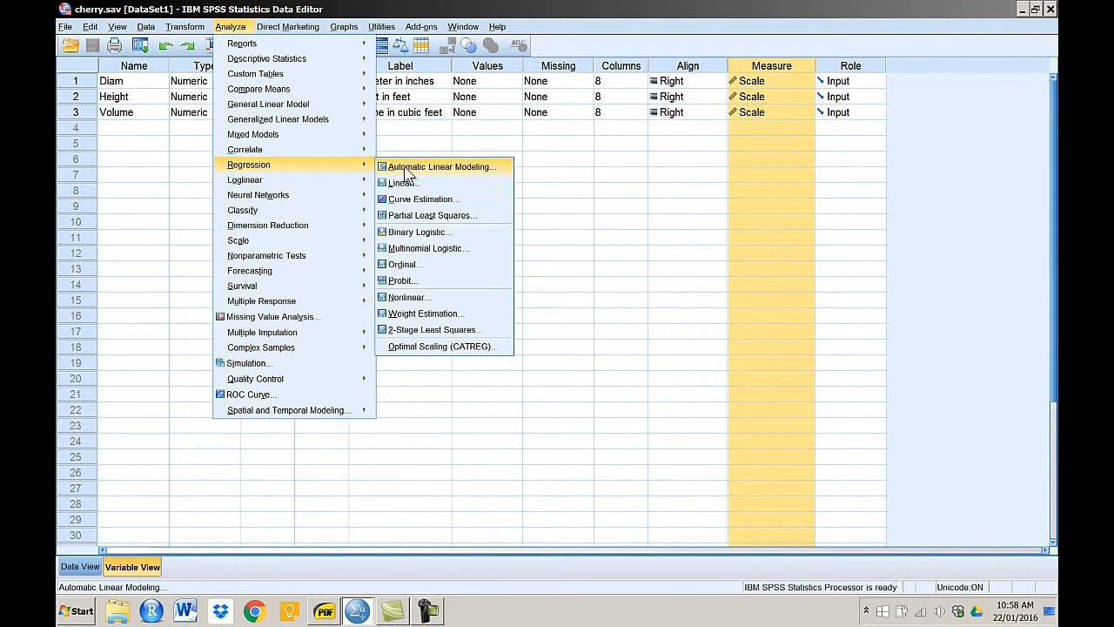
left_click(423, 182)
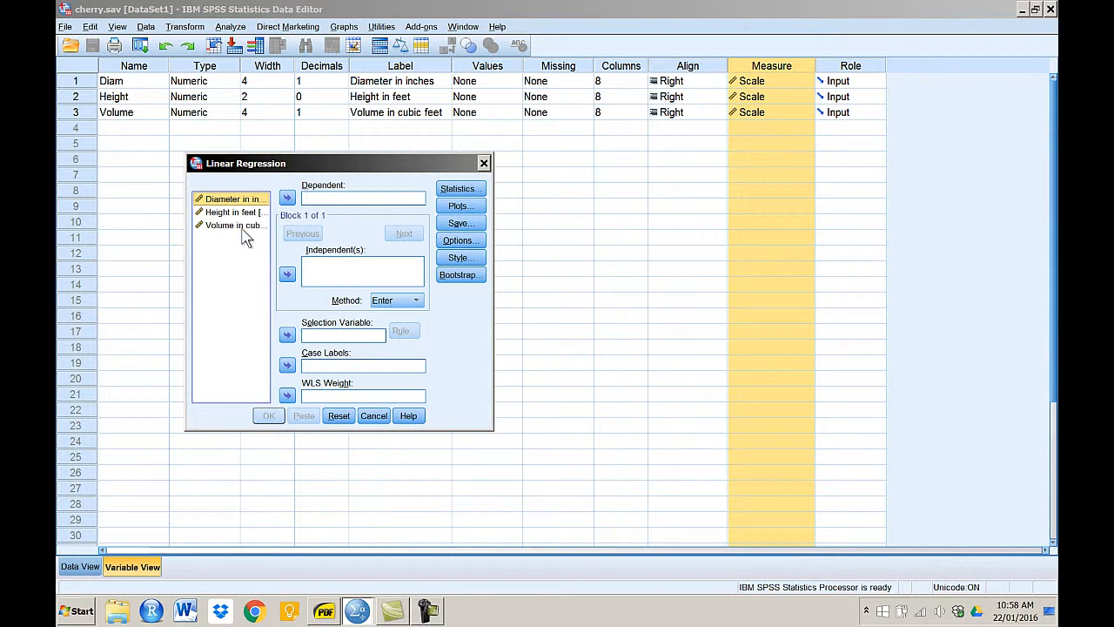
left_click(234, 225)
left_click(287, 197)
left_click(288, 274)
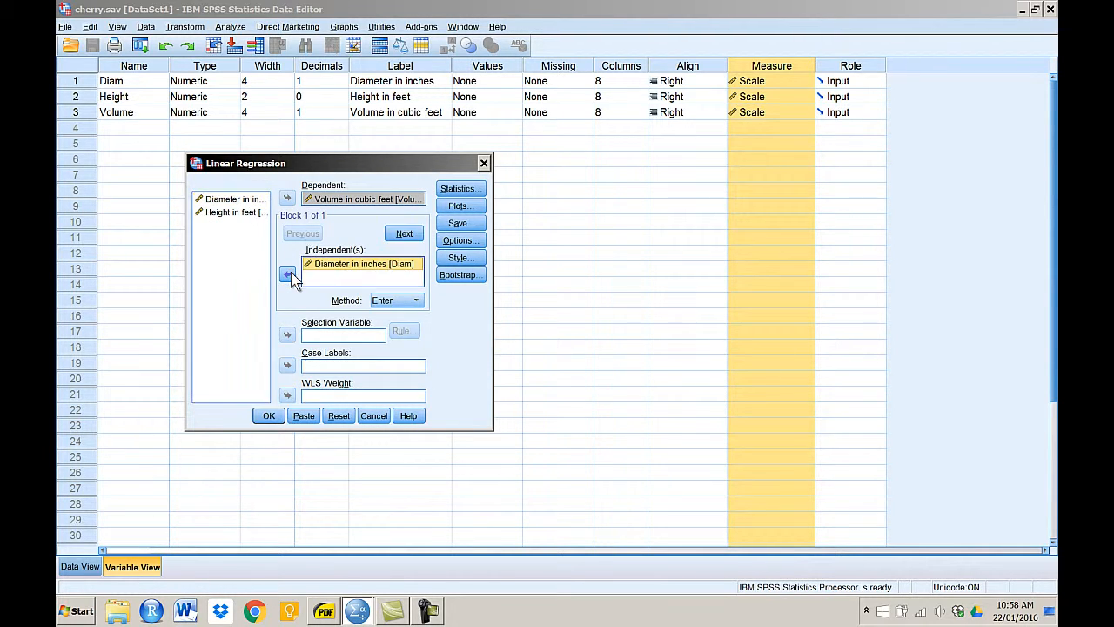
Add confidence intervals and descriptives to the regression statistics
left_click(458, 190)
left_click(574, 291)
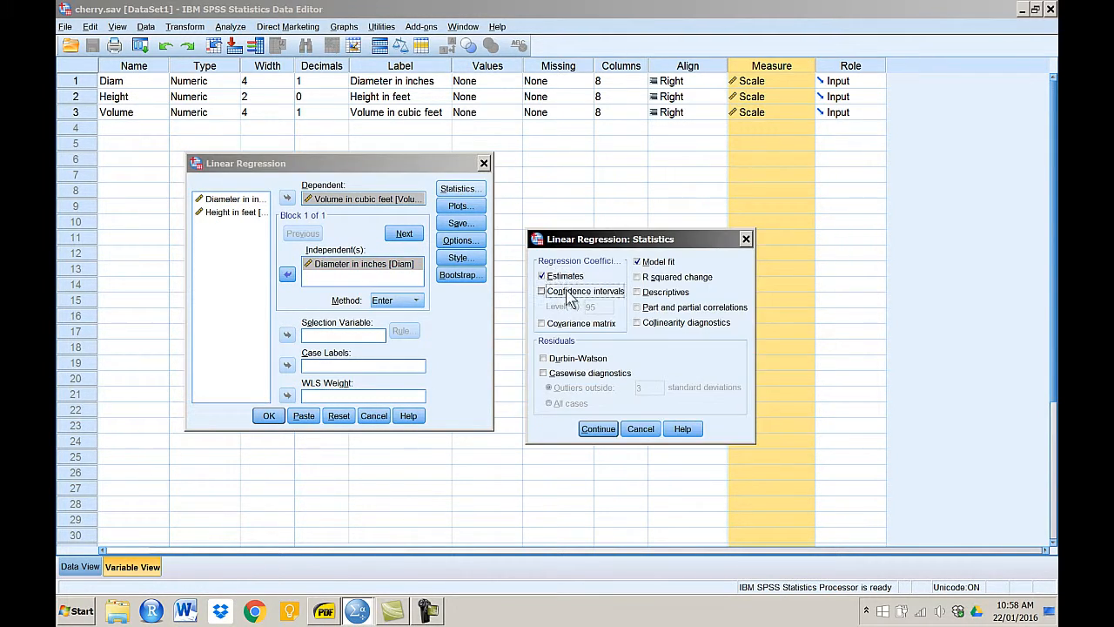
left_click(666, 292)
left_click(598, 428)
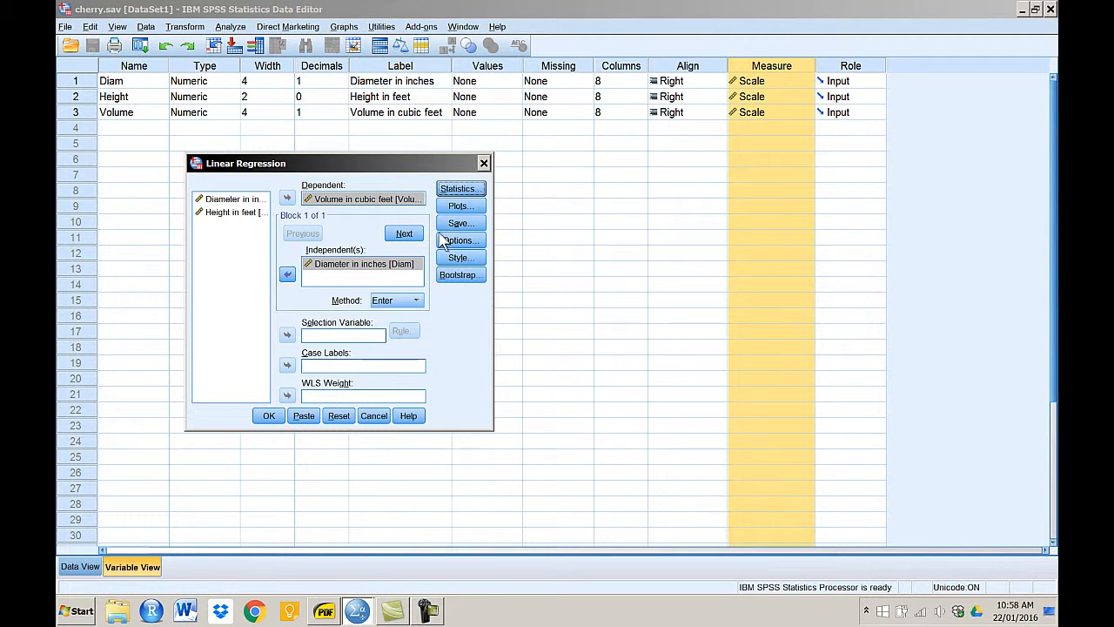
Define a regression residual scatterplot with *ZRESID on the Y axis and *ZPRED on the X axis
left_click(459, 206)
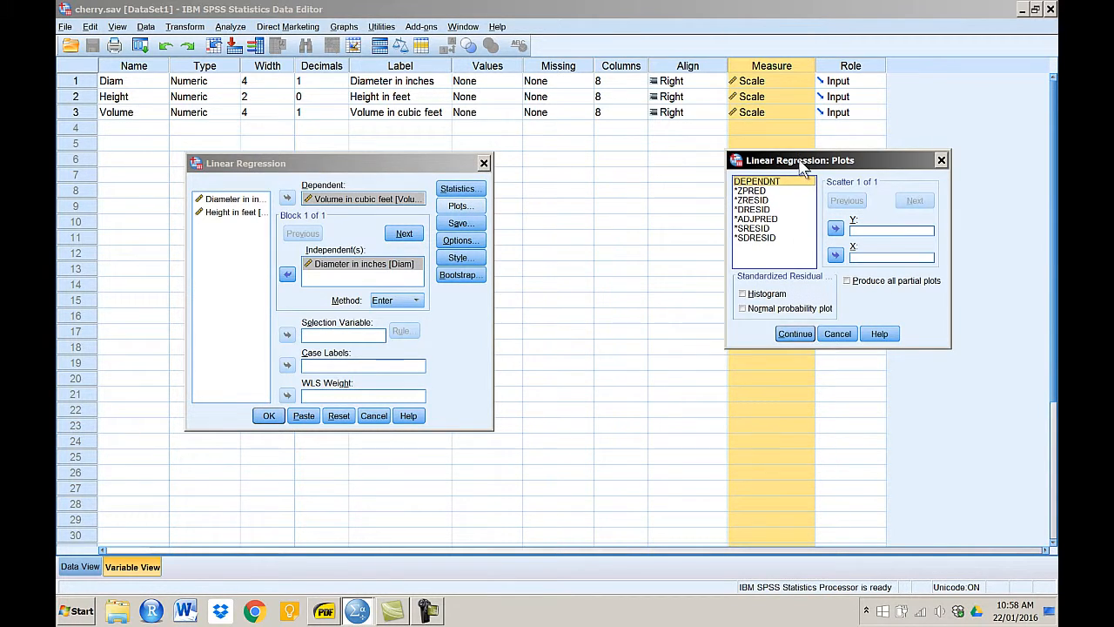
left_click_drag(799, 162, 540, 232)
left_click(517, 262)
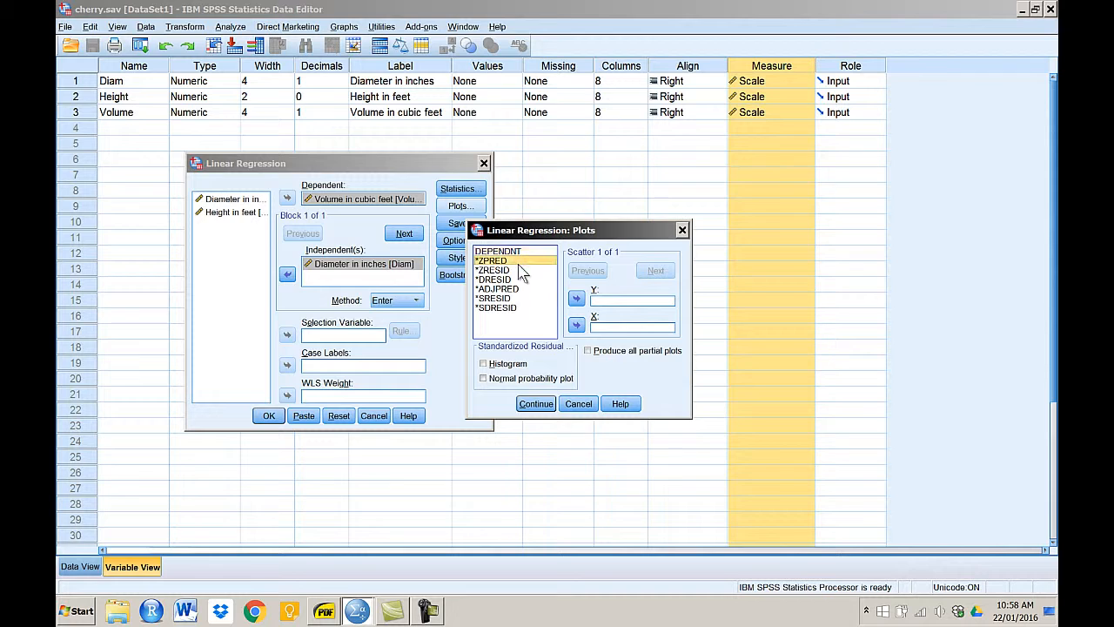
left_click(577, 327)
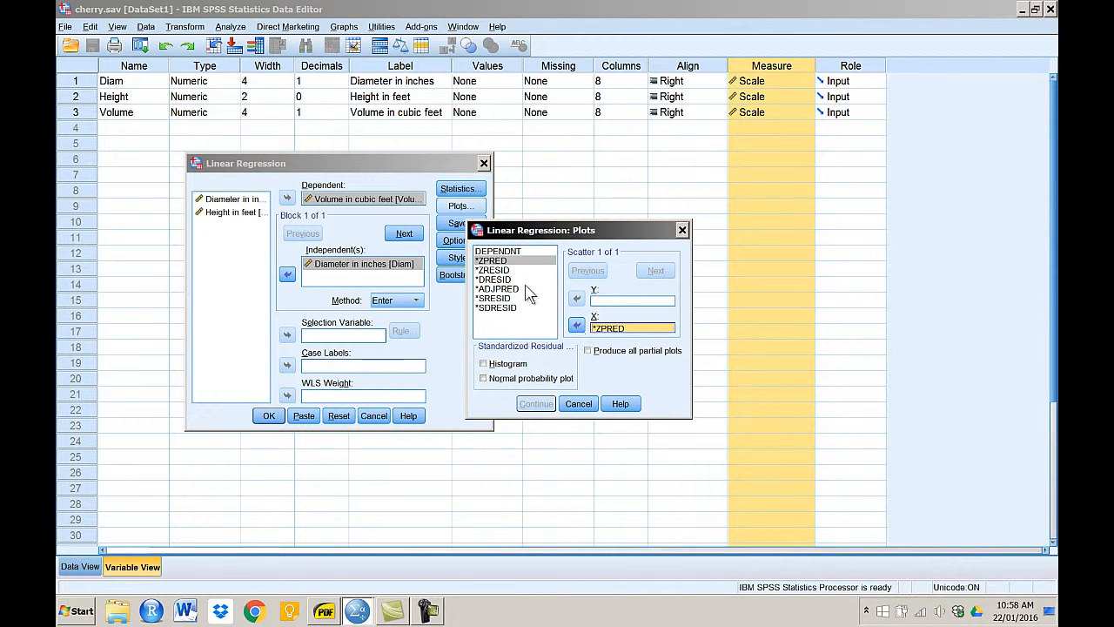
left_click(493, 270)
left_click(576, 299)
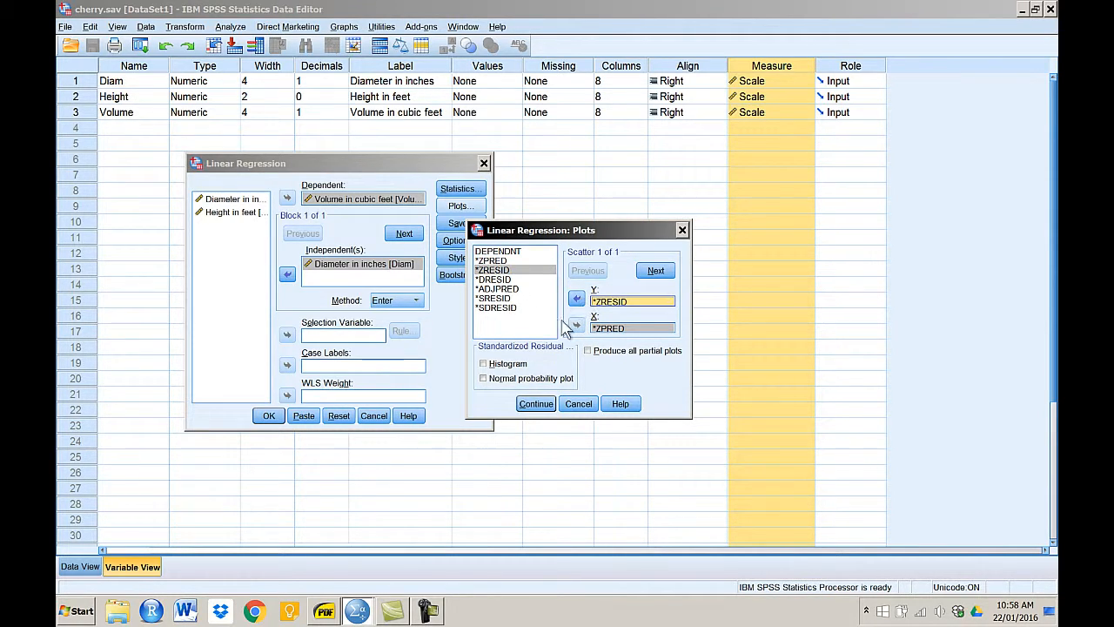
Include a histogram and normal probability plot of the standardized residuals and run the regression
left_click(521, 364)
left_click(521, 379)
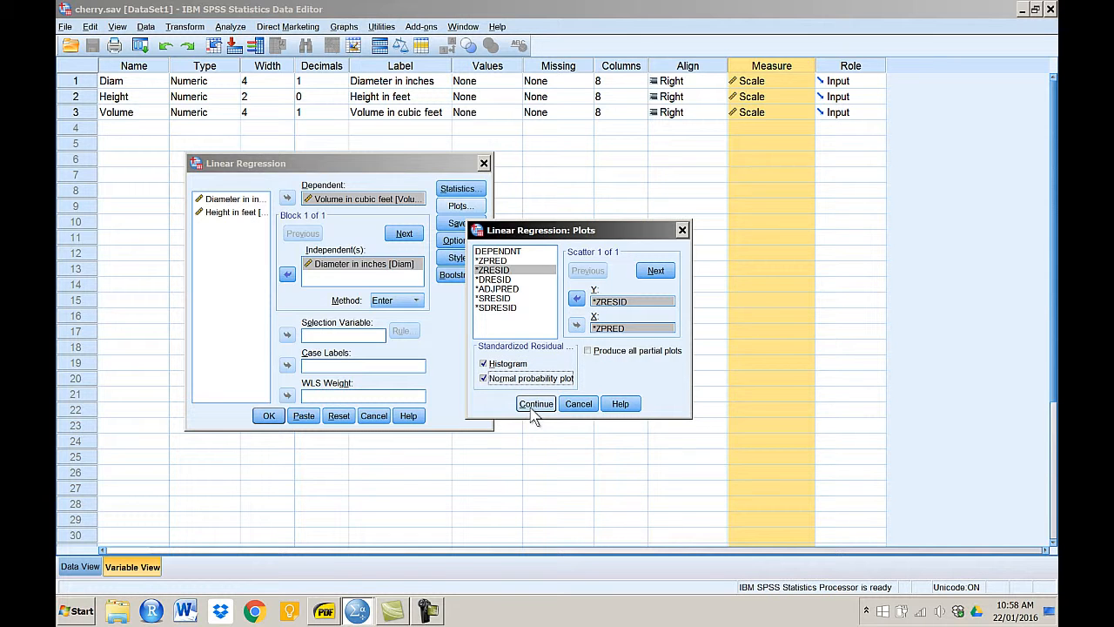
left_click(534, 404)
left_click(269, 415)
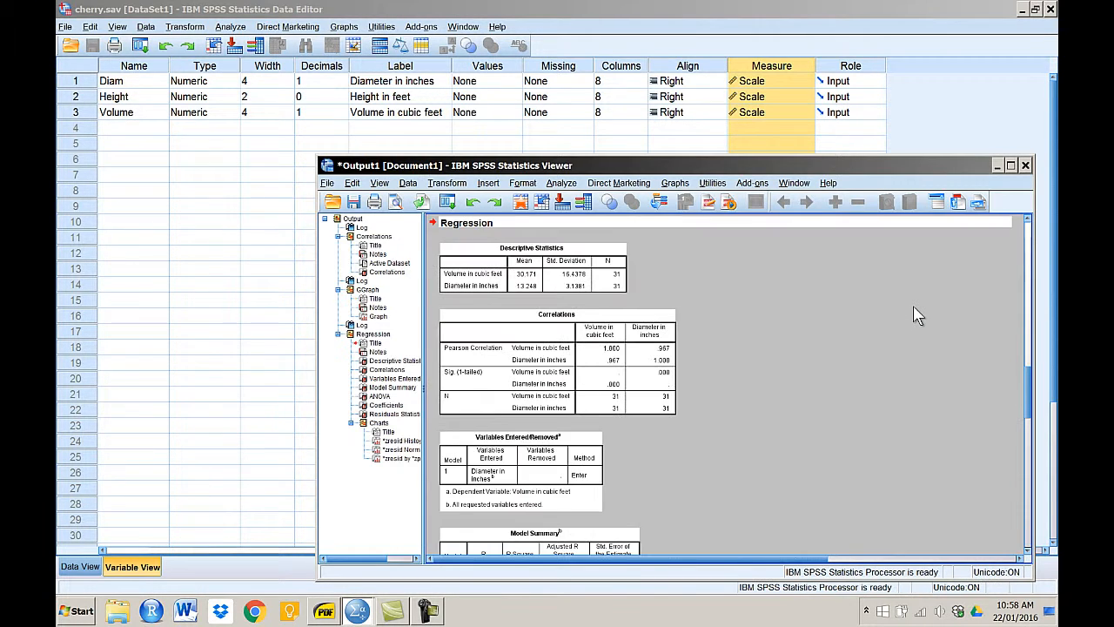
Examine the regression output, including the Coefficients table, the normal P-P plot and the residual scatterplot
scroll(1004, 396, "down", 10)
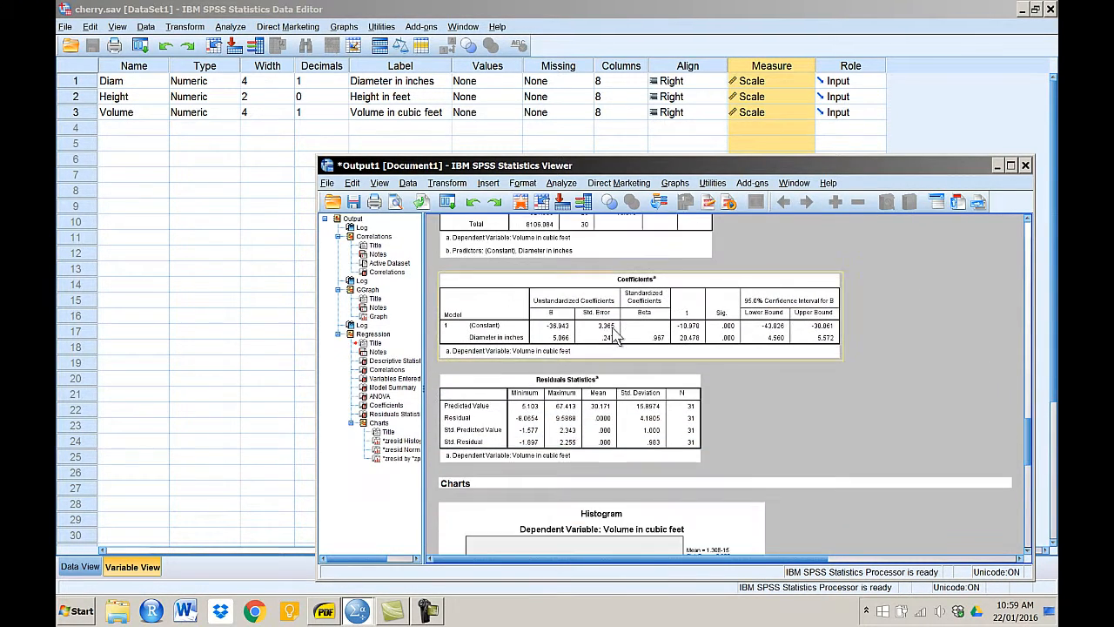
left_click(615, 336)
left_click_drag(1033, 456, 1036, 499)
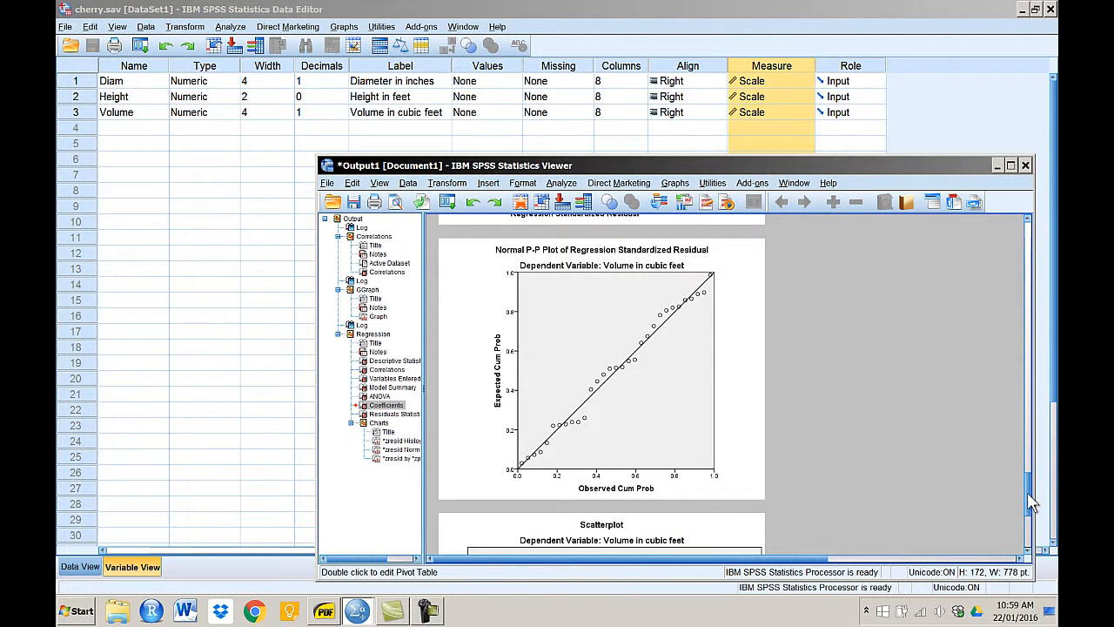
left_click_drag(1032, 503, 1036, 537)
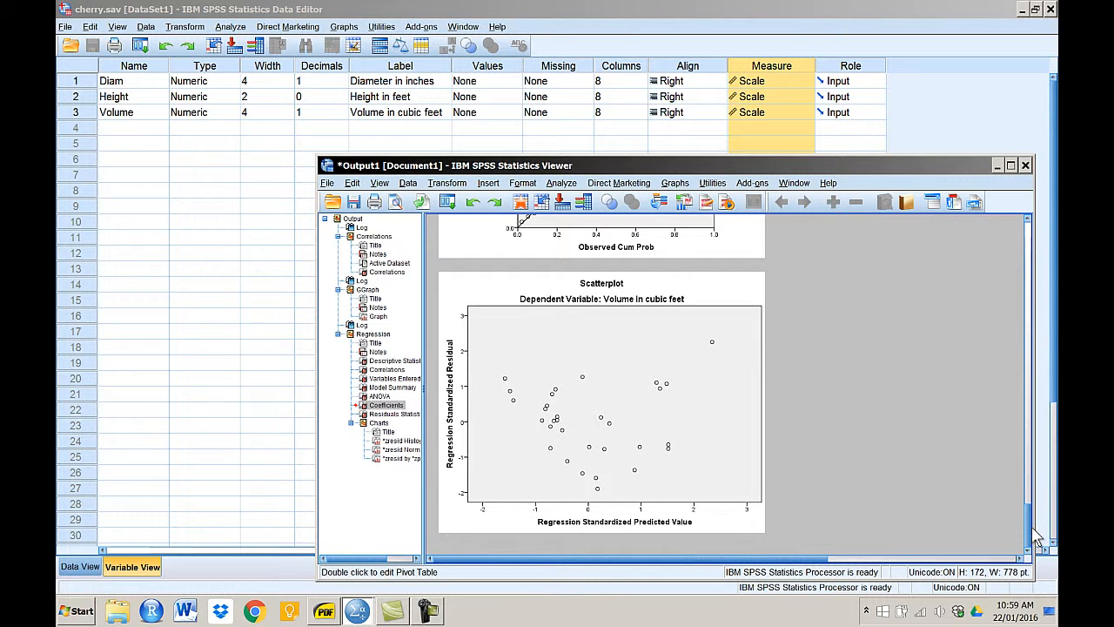
Open the residual scatterplot for editing and add a Loess fit line using 75% of points, without an attached label
right_click(653, 411)
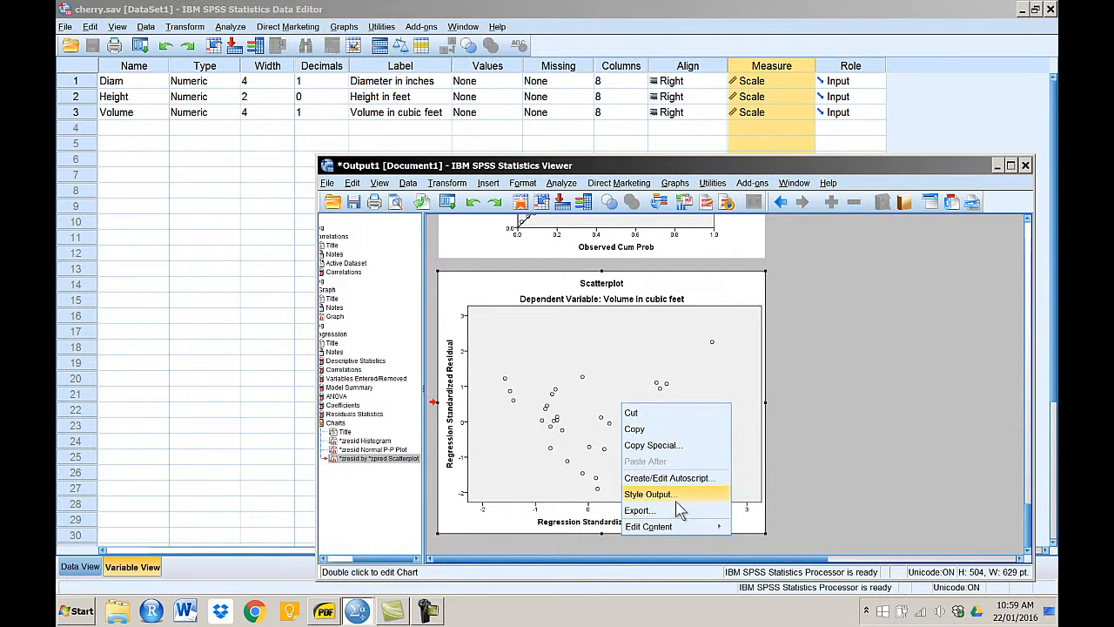
mouse_move(668, 535)
left_click(771, 529)
left_click(672, 202)
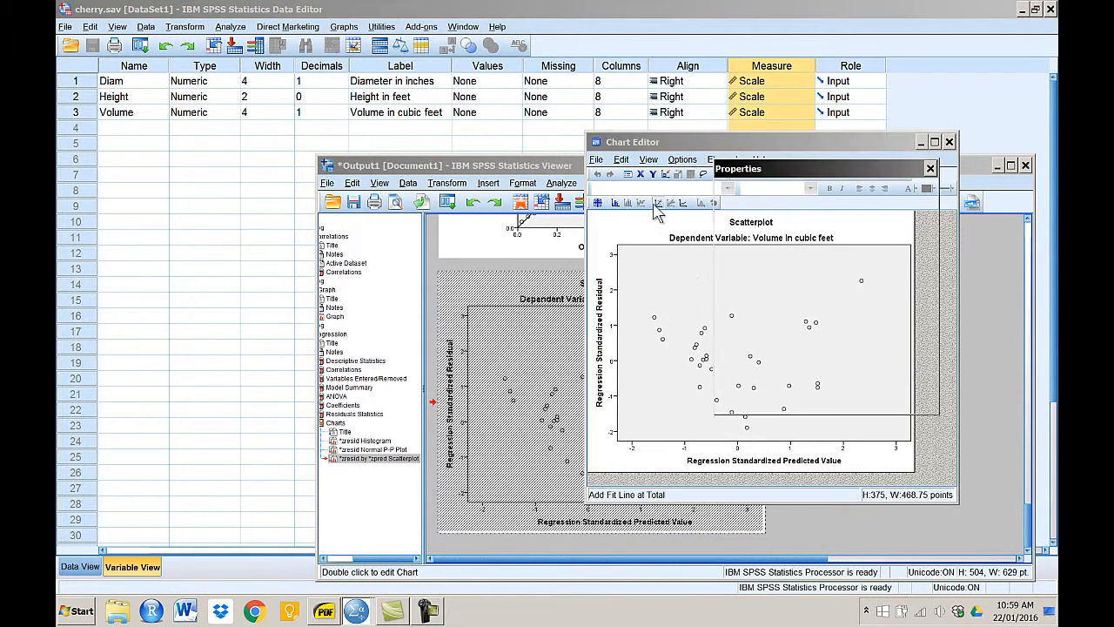
left_click(781, 282)
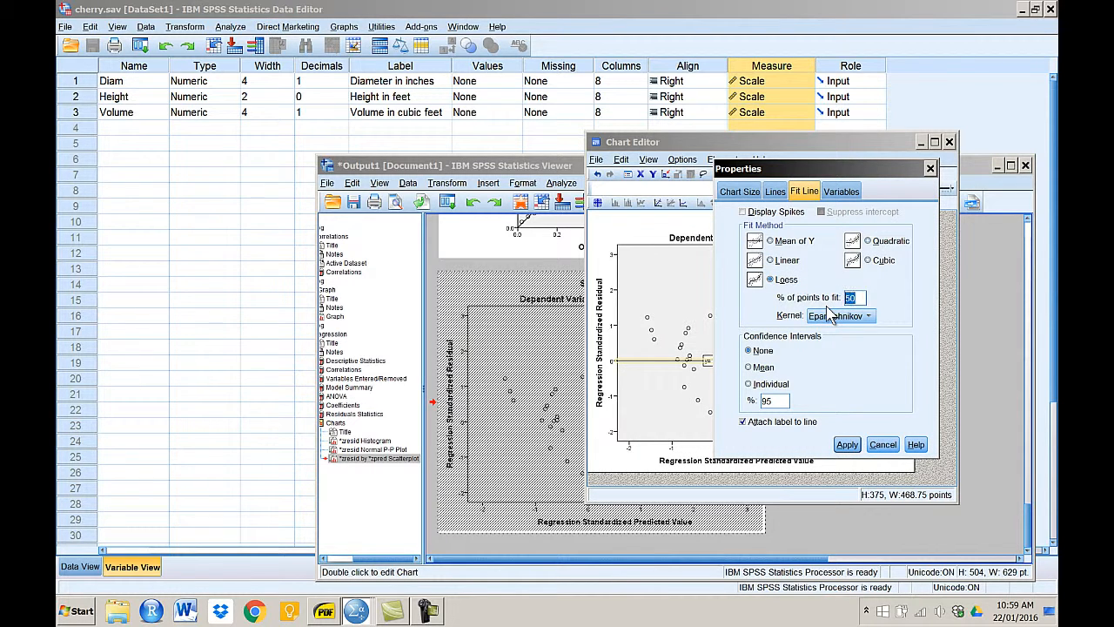
left_click(847, 444)
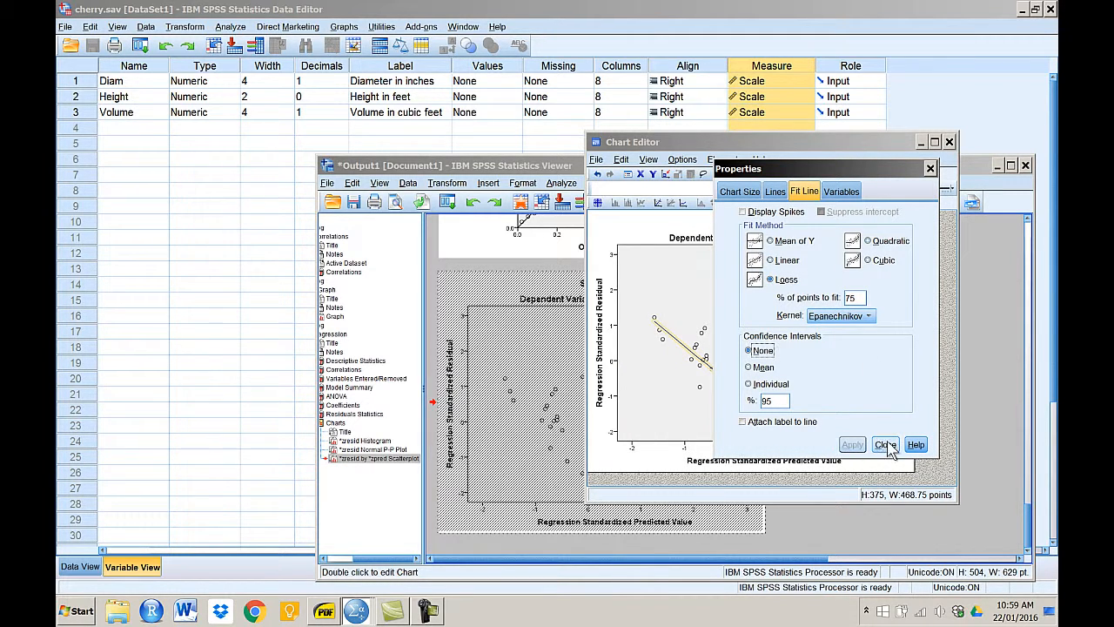
left_click(882, 444)
Add a horizontal reference line at position 0 on the residual scatterplot's Y axis and finish editing the chart
left_click(753, 175)
left_click_drag(778, 244, 659, 241)
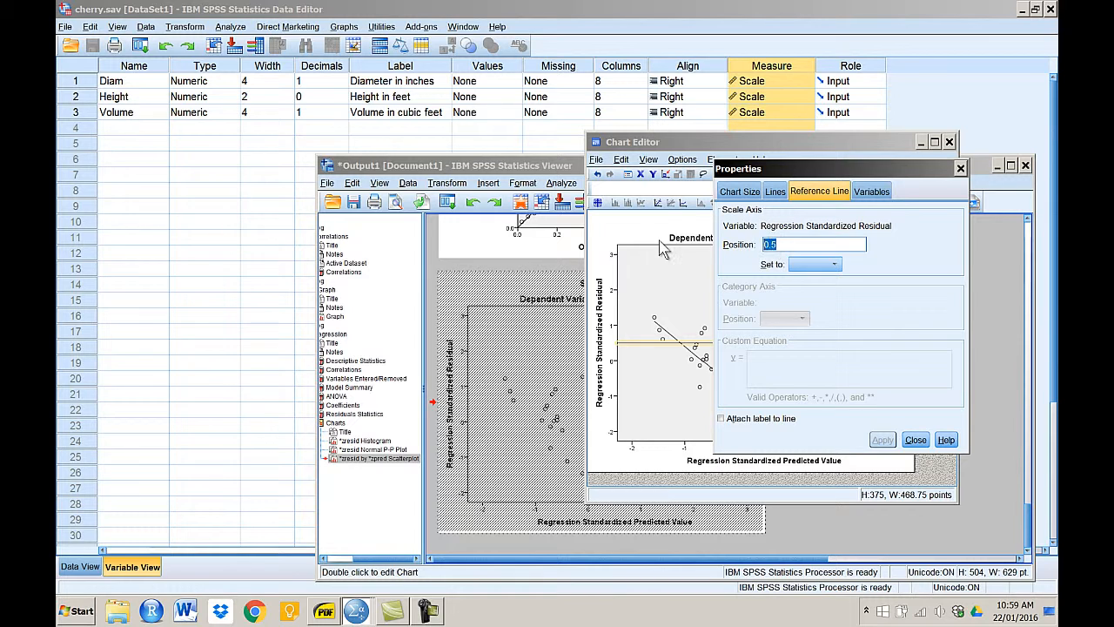
type("0")
left_click(878, 439)
left_click(914, 439)
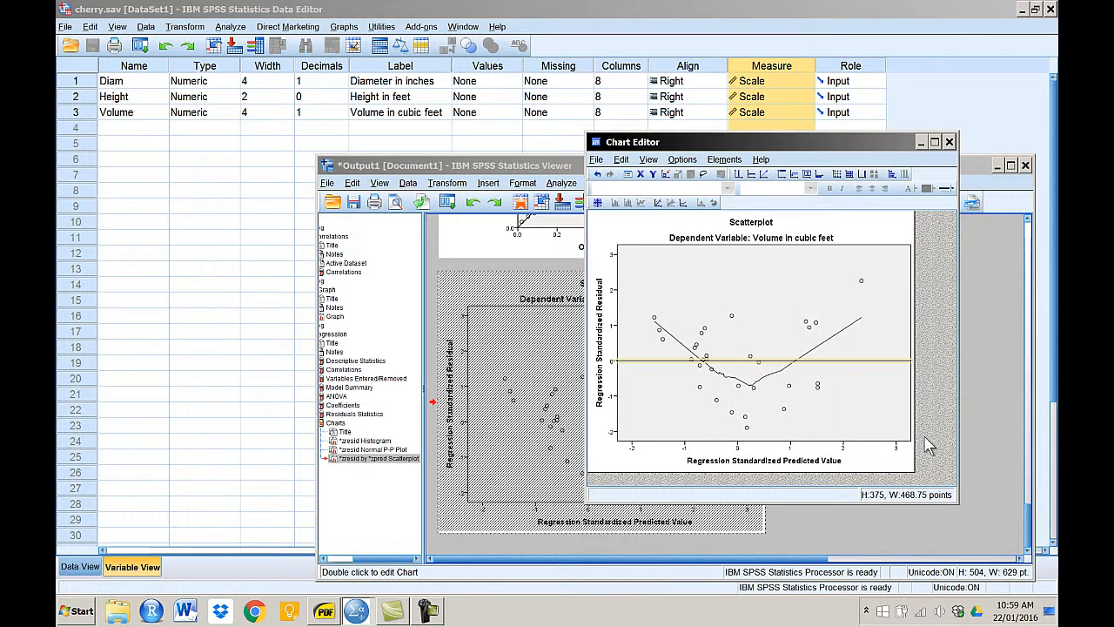
left_click(949, 142)
Add Height in feet as a second independent variable alongside diameter in the linear regression of volume and run it
left_click(323, 611)
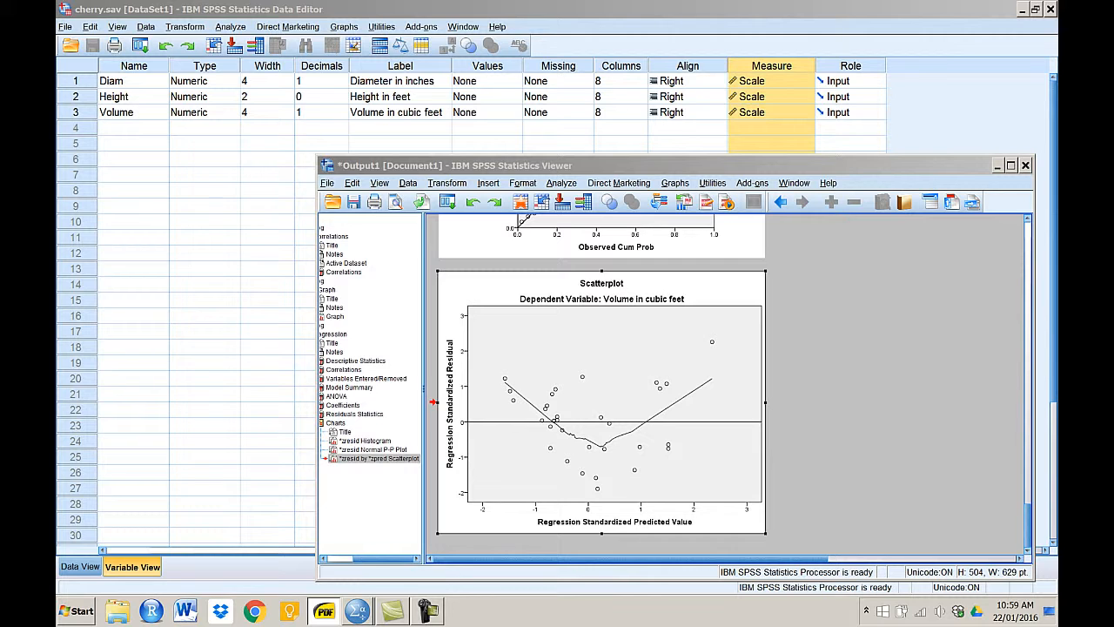
left_click(997, 167)
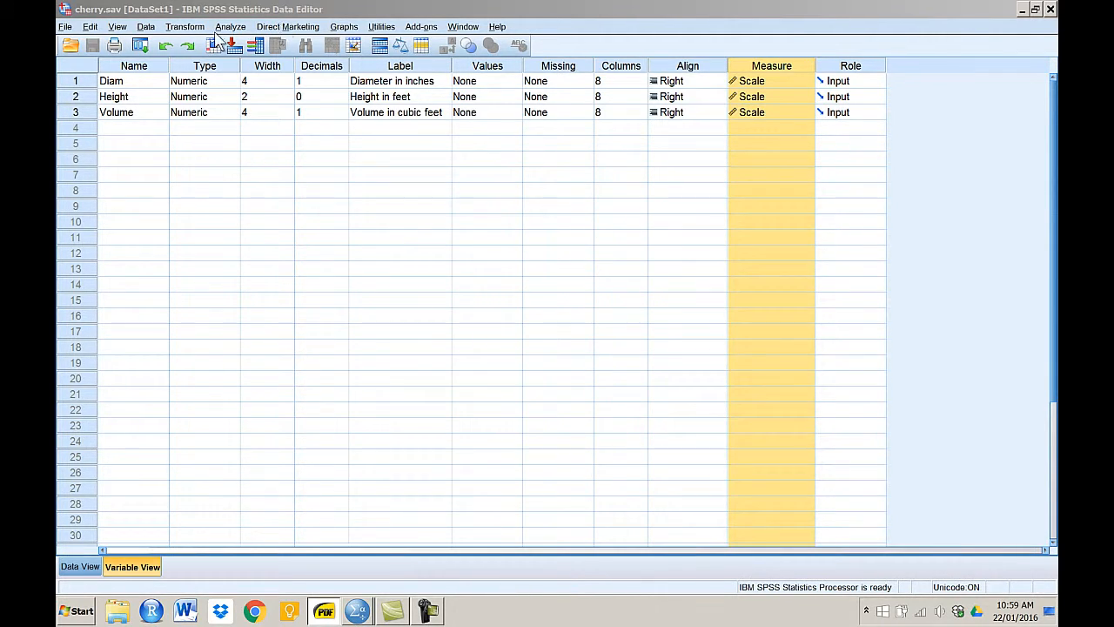
left_click(140, 45)
left_click(160, 70)
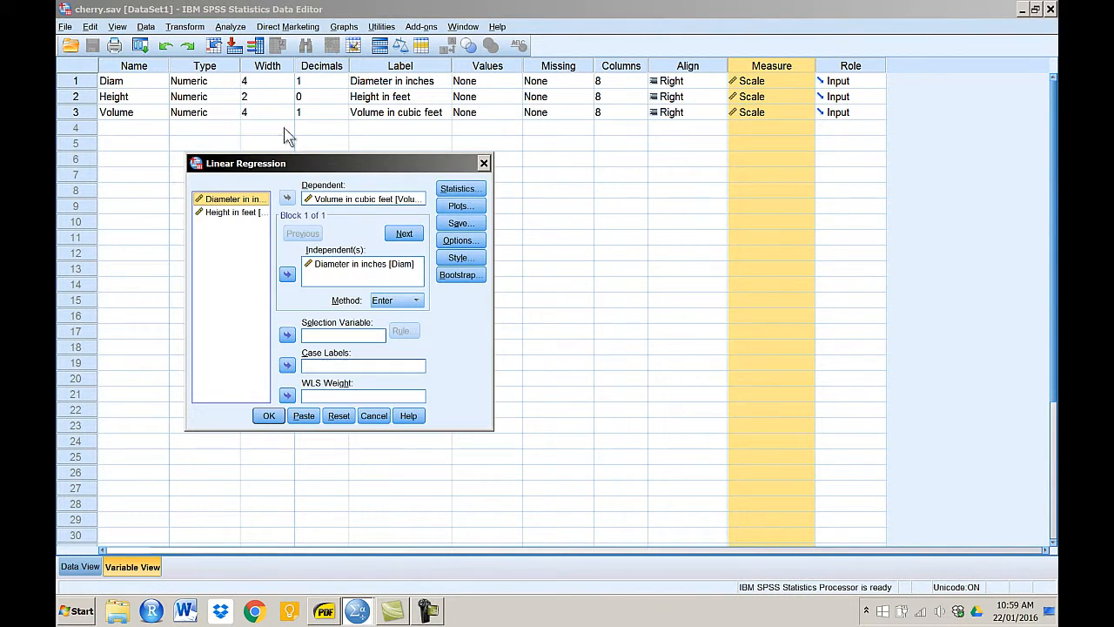
left_click(233, 213)
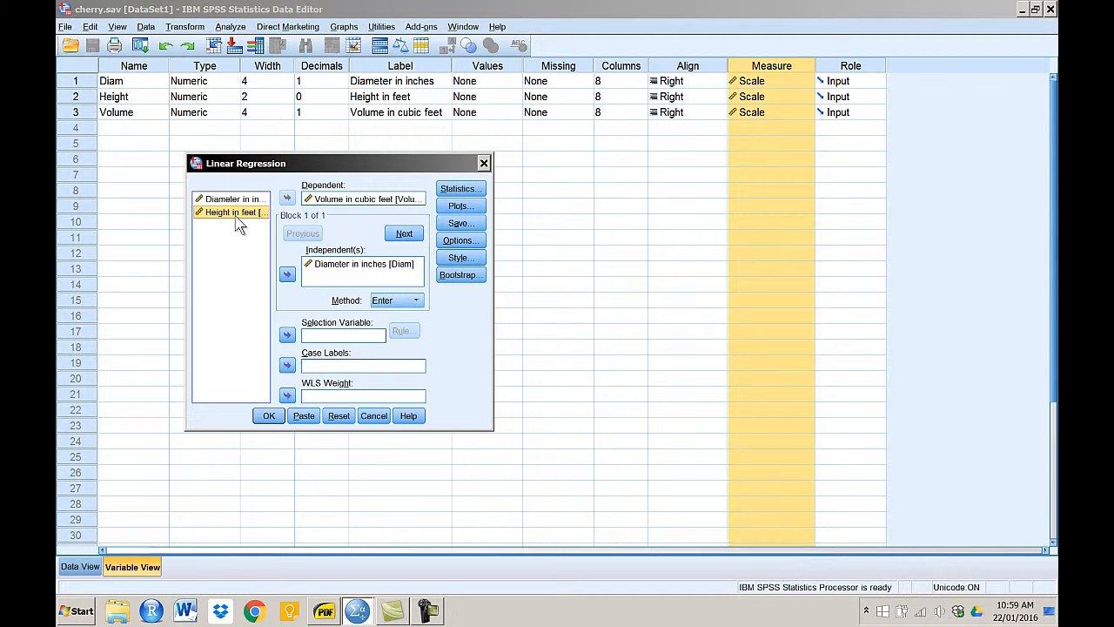
left_click(288, 273)
left_click(269, 415)
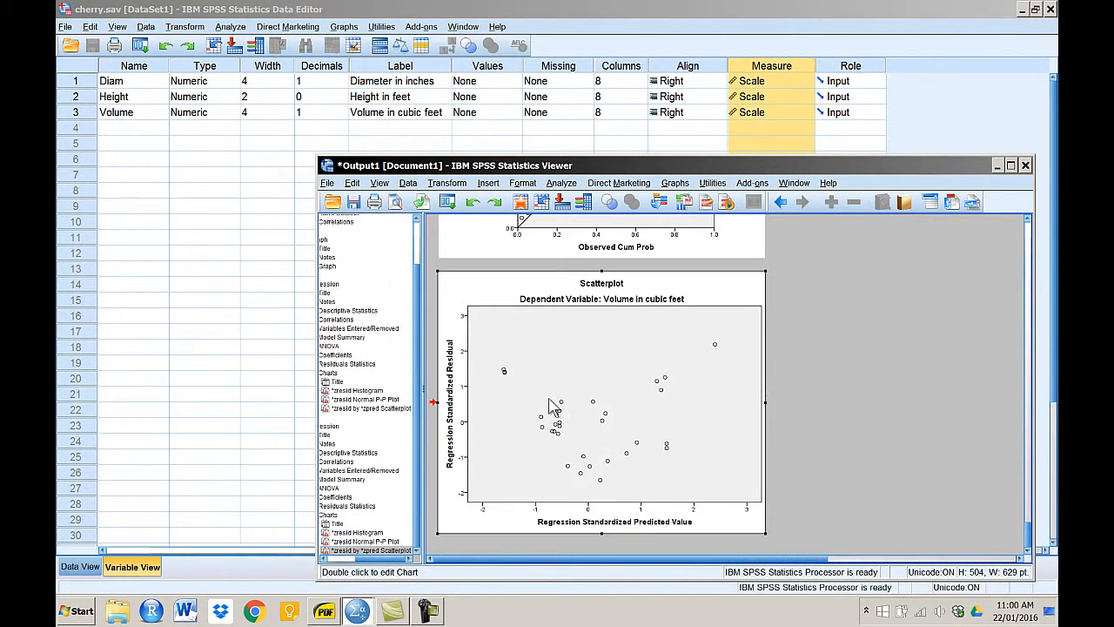
Open the new residual scatterplot for editing and add a Loess fit line using 75% of points
right_click(551, 407)
mouse_move(609, 522)
left_click(696, 527)
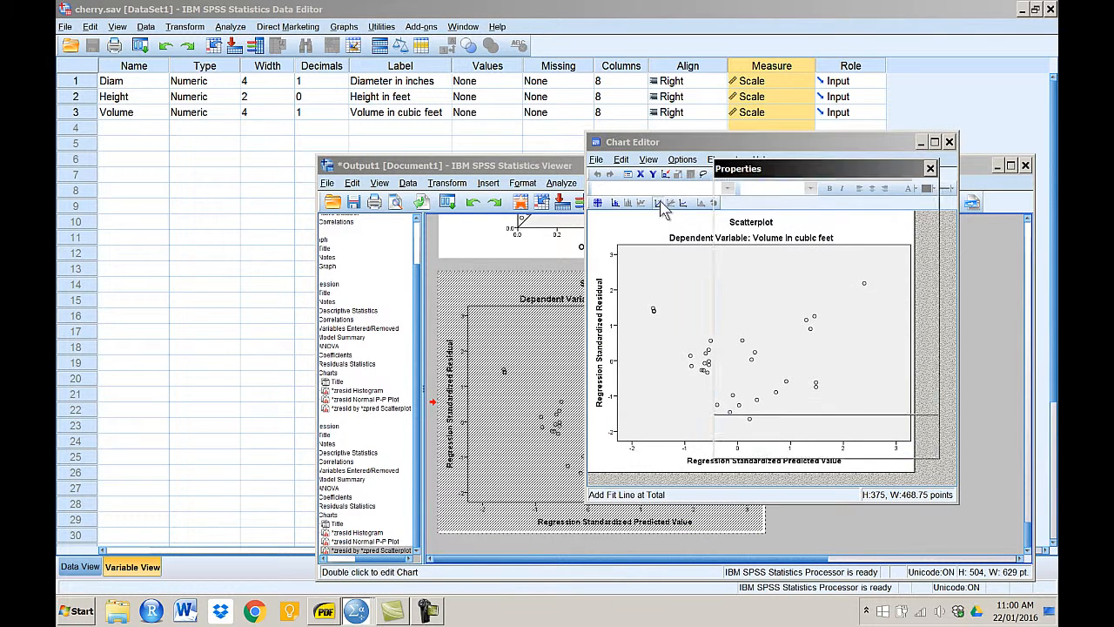
left_click(659, 202)
left_click(784, 279)
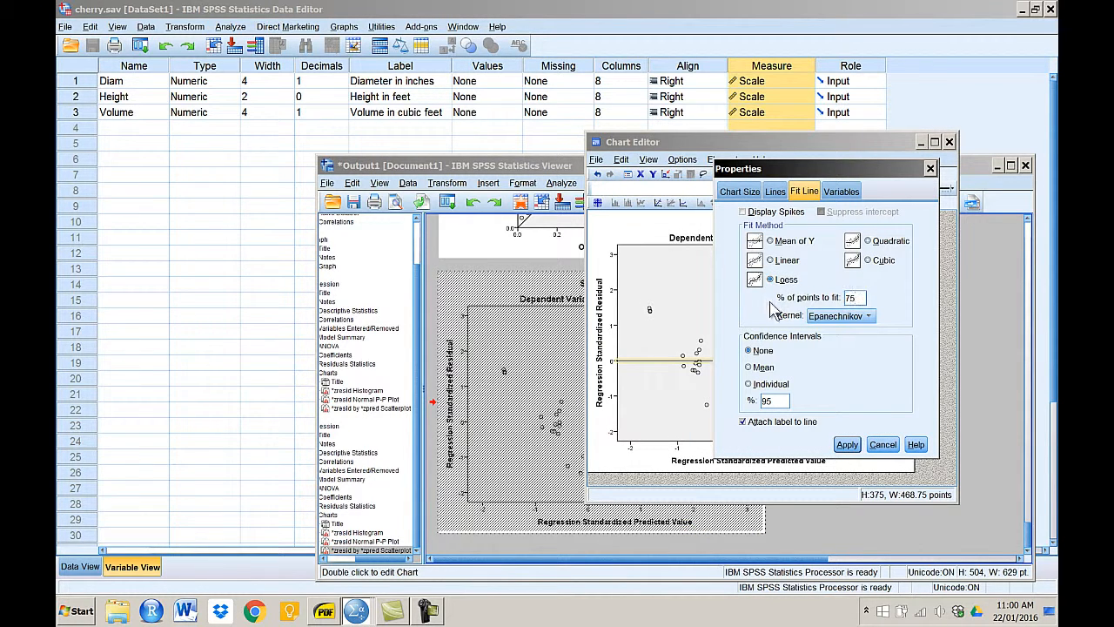
left_click(847, 445)
left_click(883, 444)
Add a horizontal reference line at position 0 on the diameter-and-height model's residual scatterplot and finish editing the chart
left_click(629, 203)
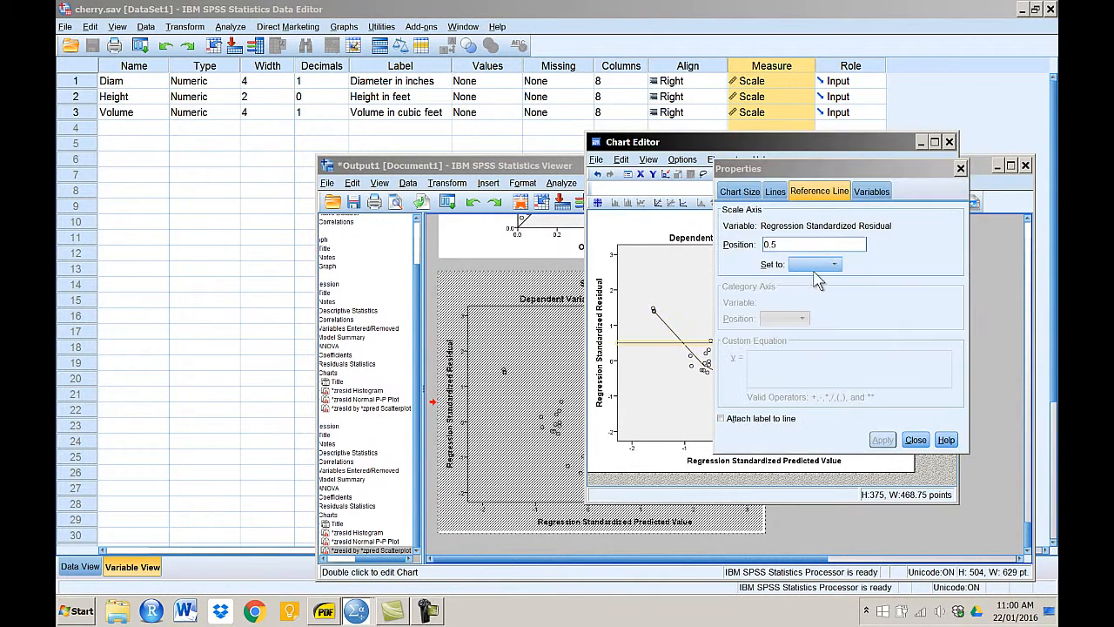
left_click_drag(786, 245, 670, 249)
type("0")
left_click(884, 440)
left_click(909, 442)
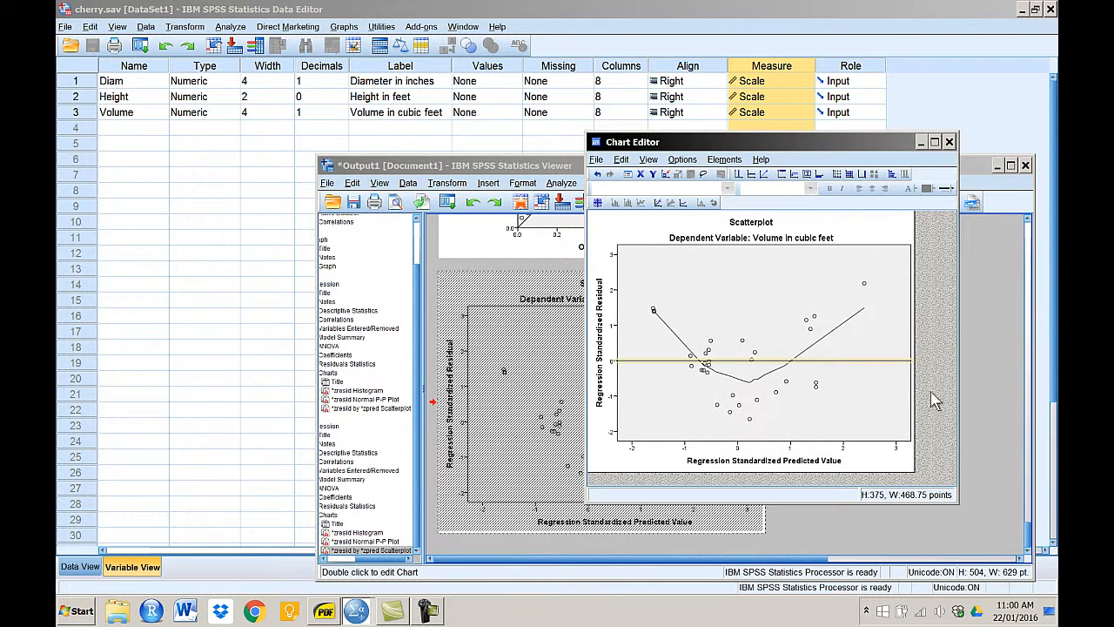
left_click(949, 141)
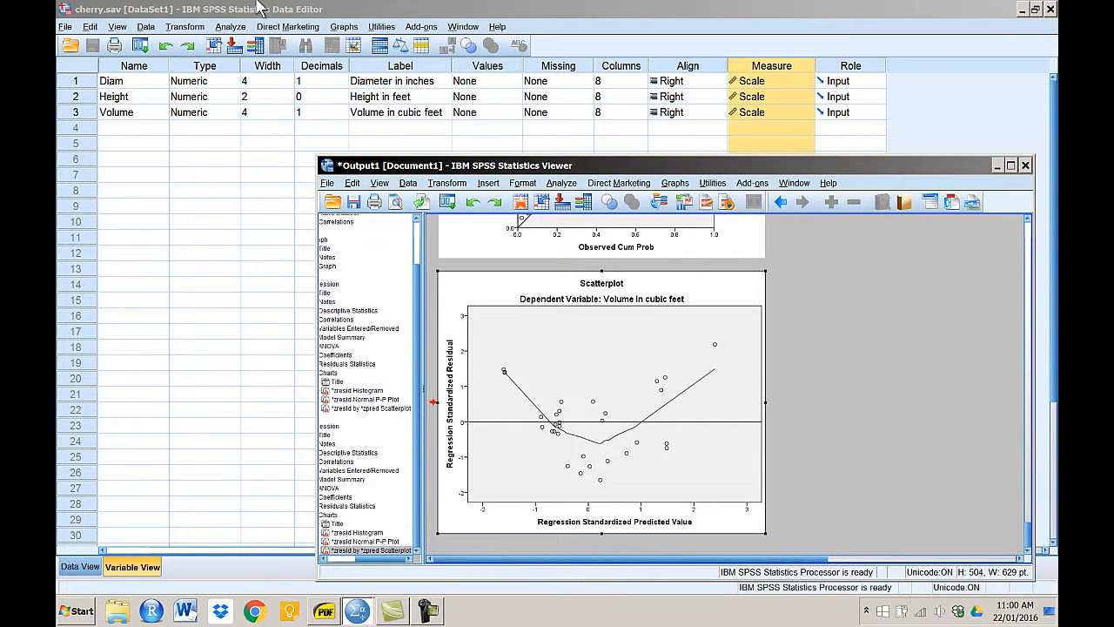
Compute a new variable Diam2 with the numeric expression Diam * Diam
left_click(324, 611)
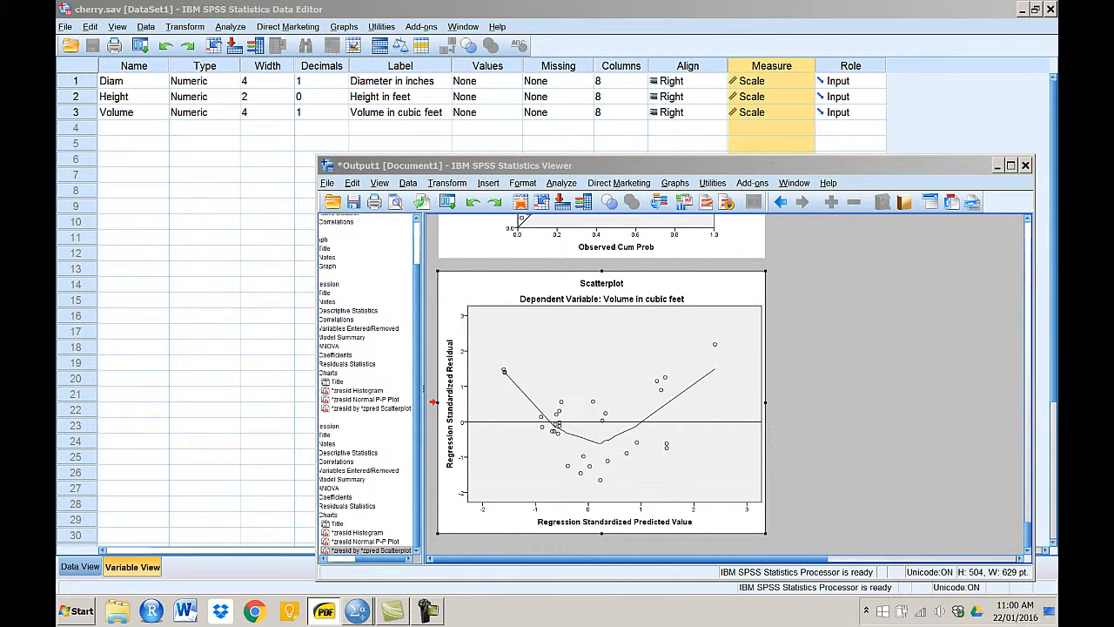
left_click(383, 122)
left_click(184, 26)
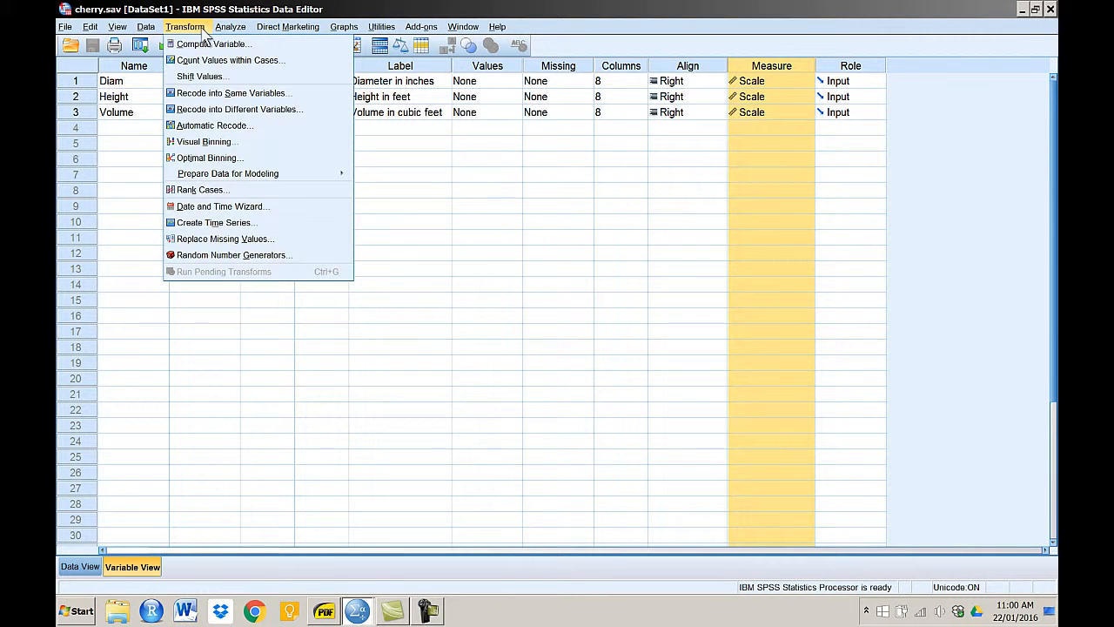
left_click(204, 41)
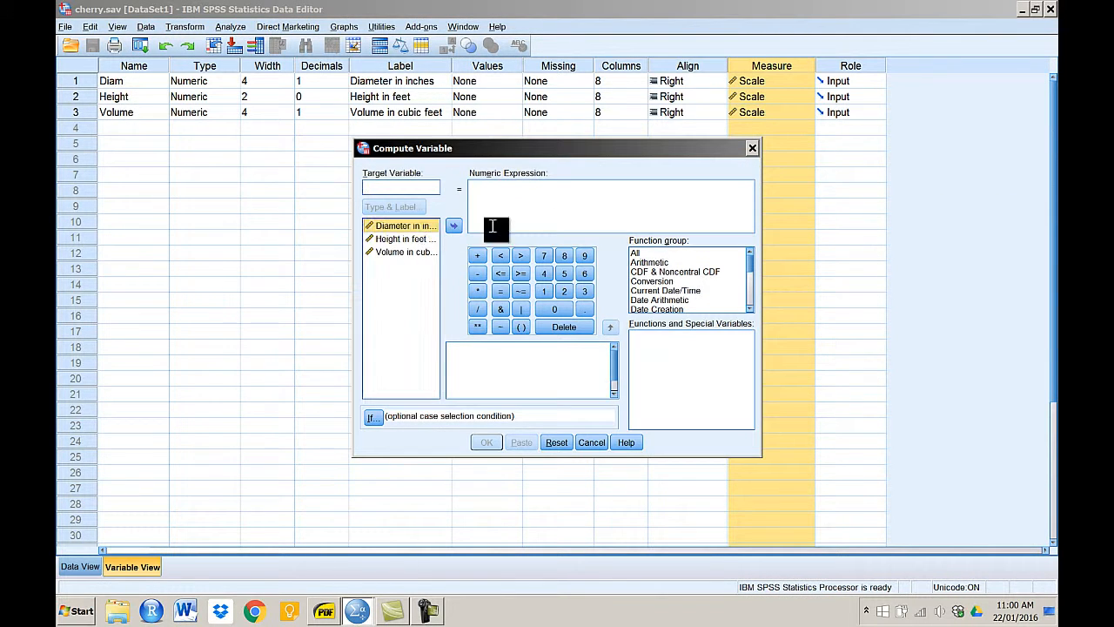
left_click(453, 226)
left_click(477, 291)
double_click(425, 228)
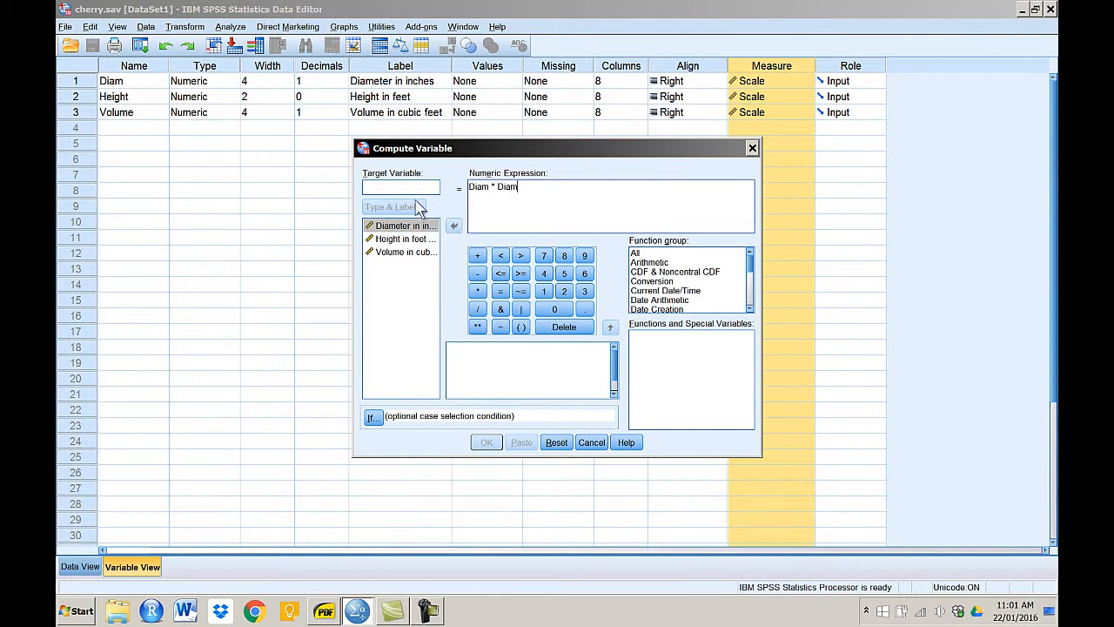
left_click(398, 186)
type("Diam2")
left_click(486, 442)
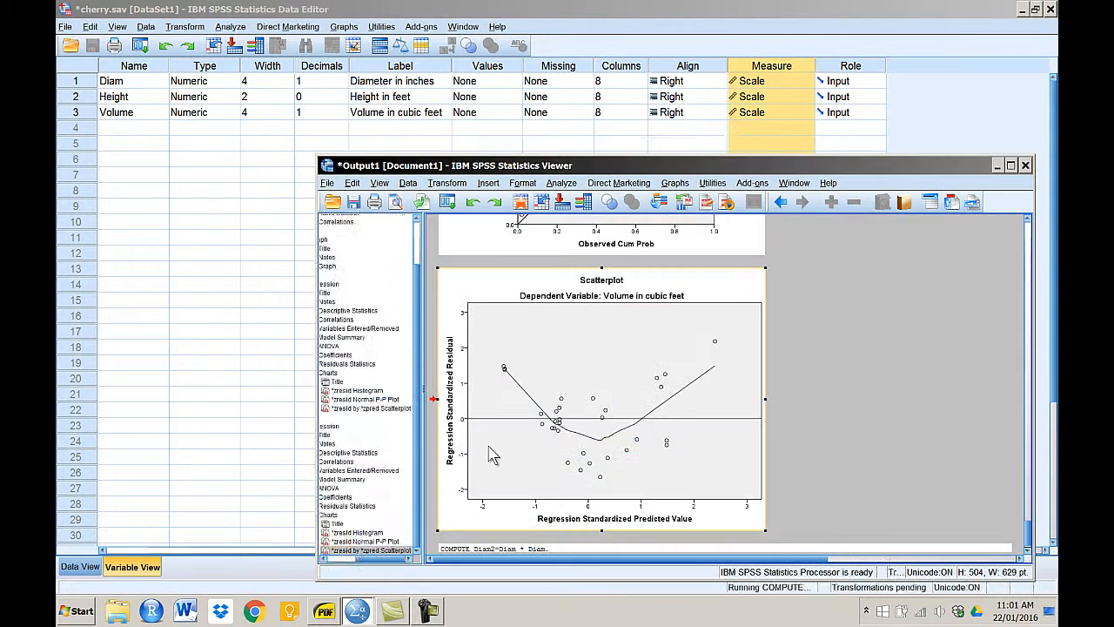
Give the Diam2 variable the label "Square of Diameter" and check its measurement level
left_click(80, 567)
left_click(146, 566)
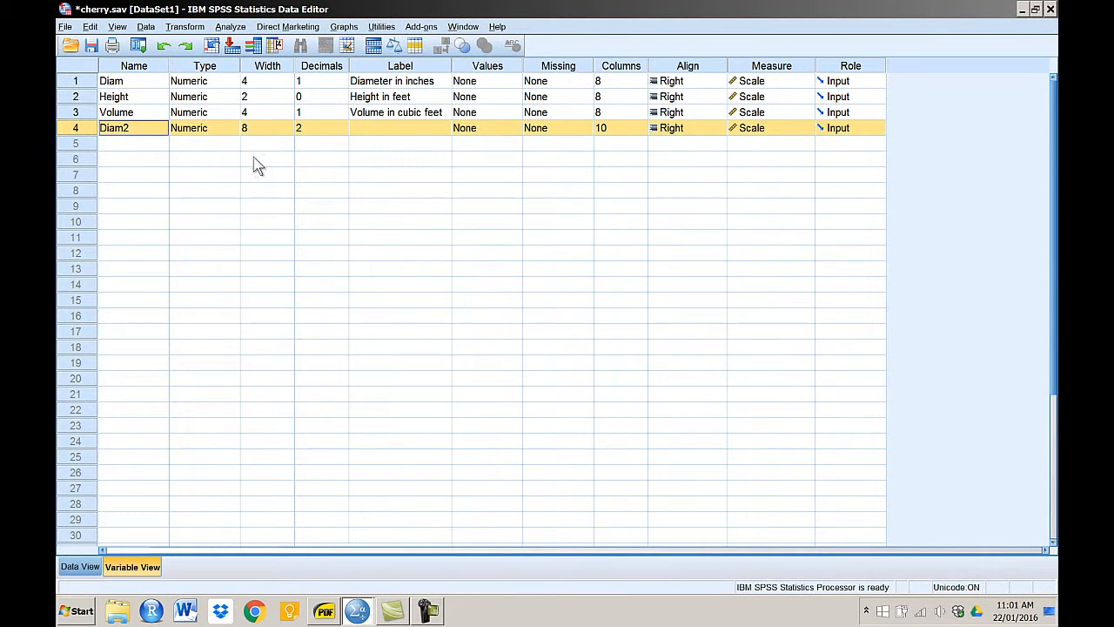
left_click(370, 128)
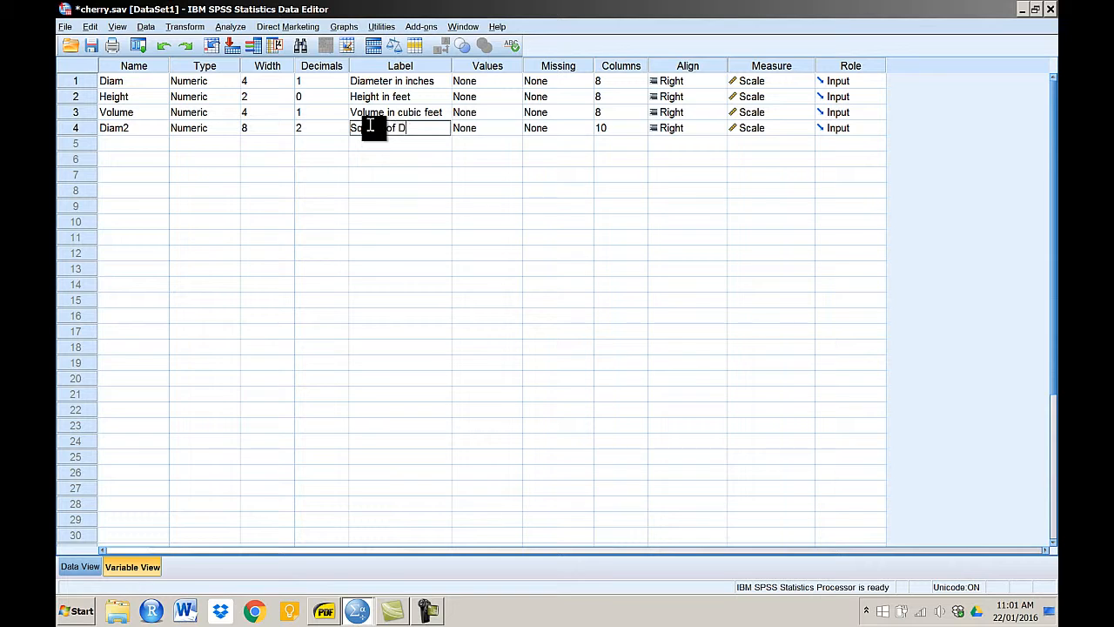
left_click(416, 192)
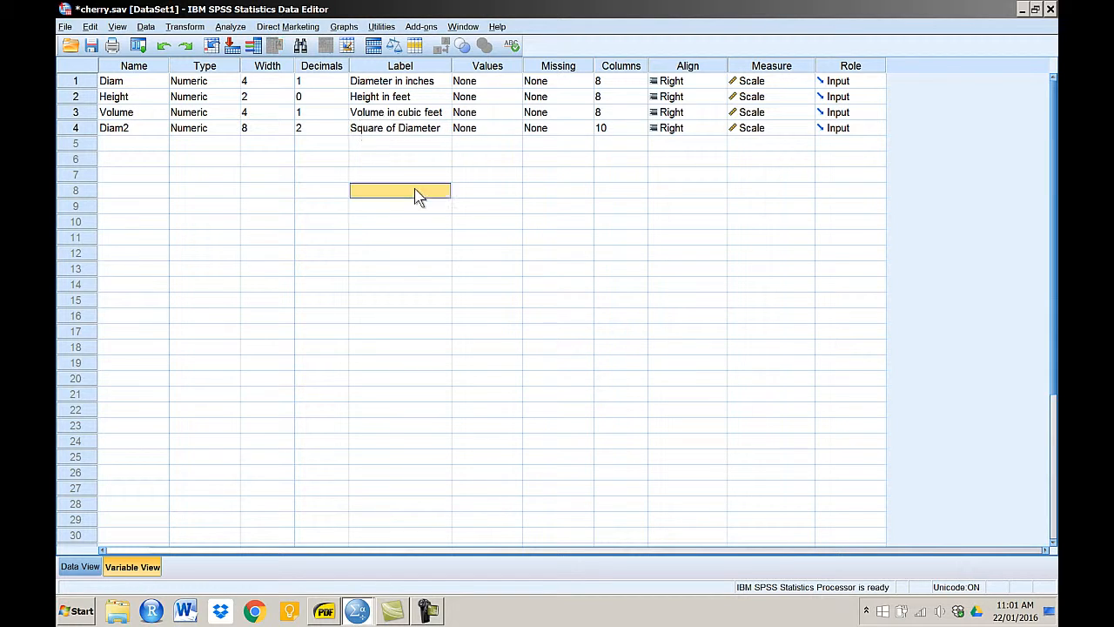
left_click(771, 132)
left_click(771, 135)
left_click(777, 251)
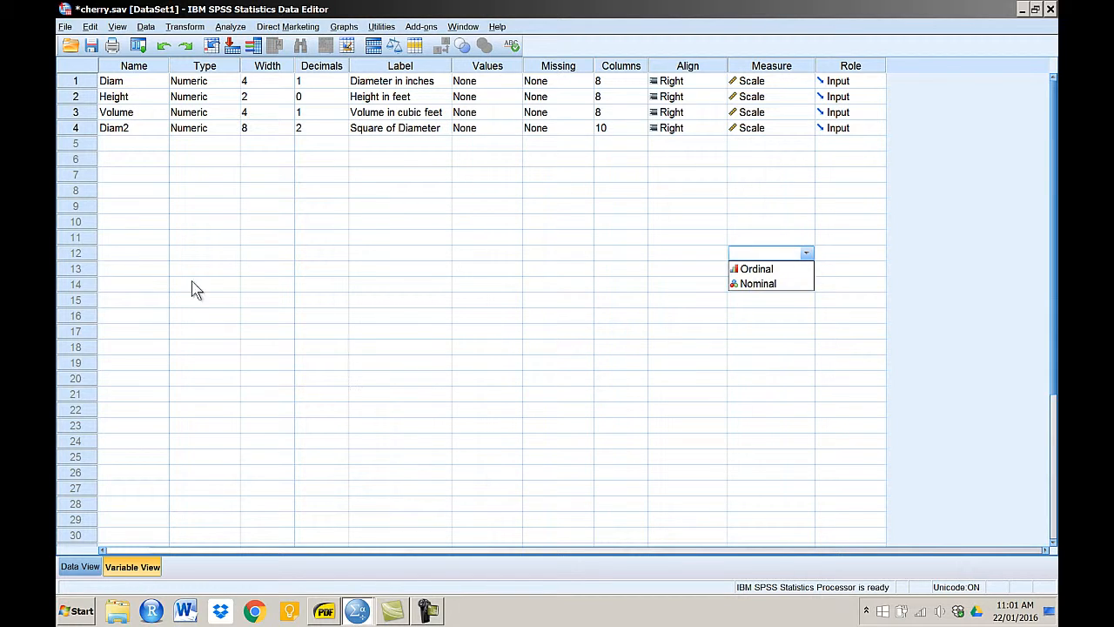
Save the cherry.sav dataset and show its data values
left_click(88, 47)
left_click(86, 46)
left_click(79, 566)
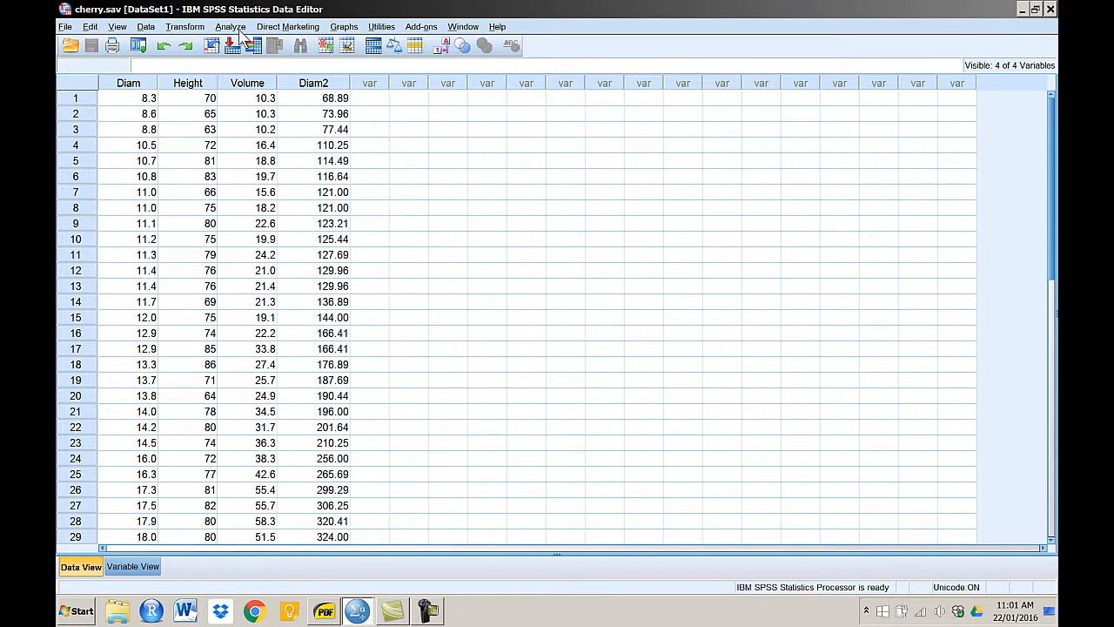
Set the regression's independent variables to Diameter in inches, Square of Diameter and Height in feet, and run the regression
left_click(212, 45)
left_click(157, 89)
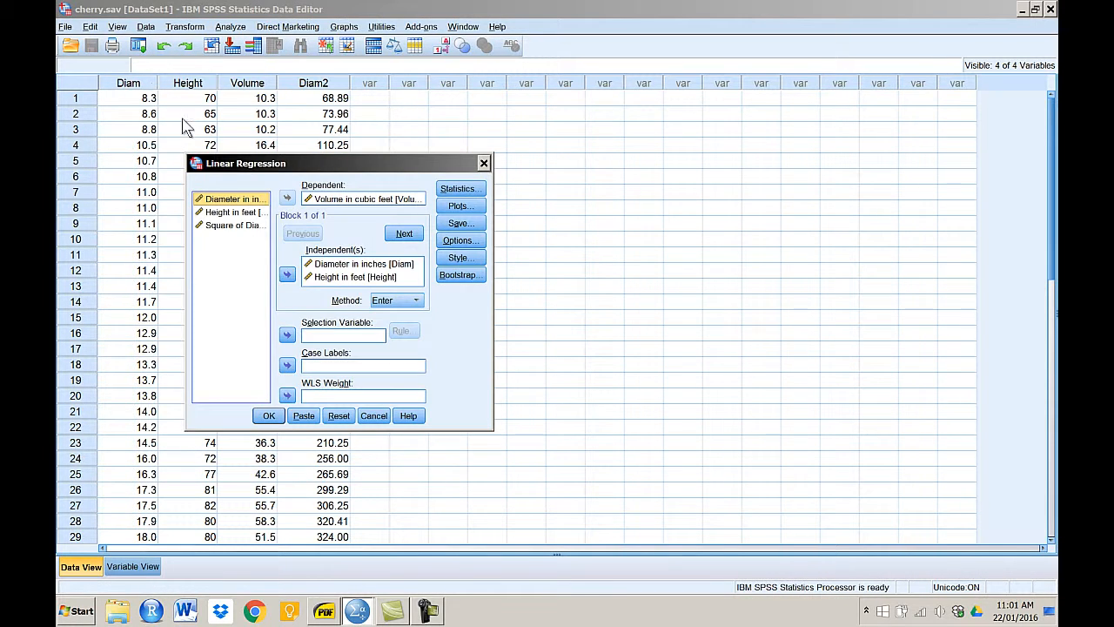
left_click(329, 278)
left_click(287, 275)
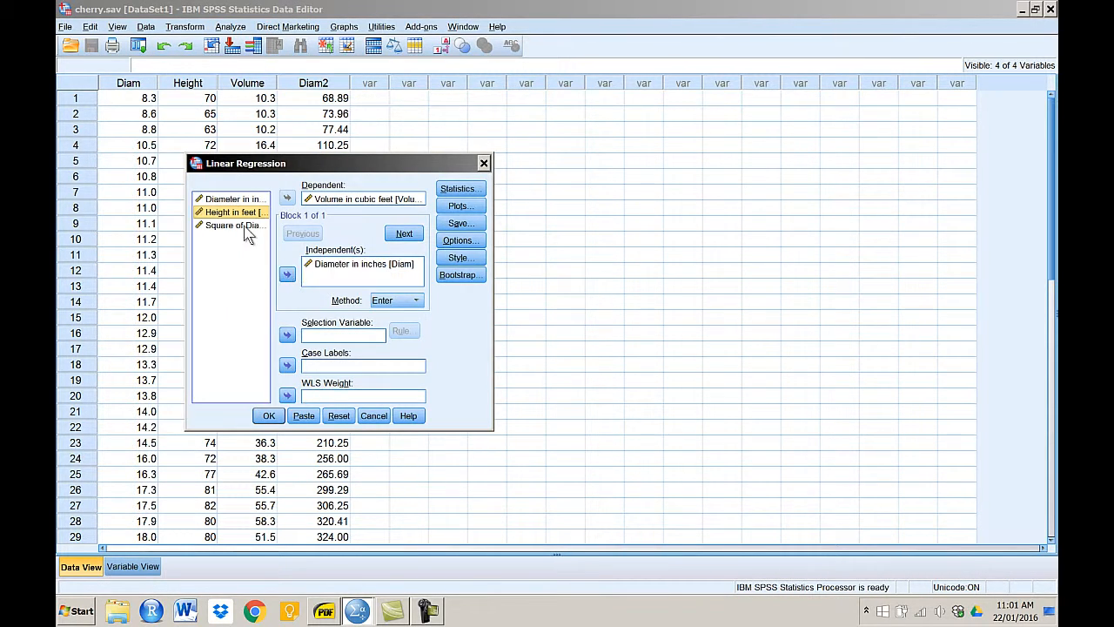
left_click(234, 224)
left_click(288, 275)
left_click(230, 212)
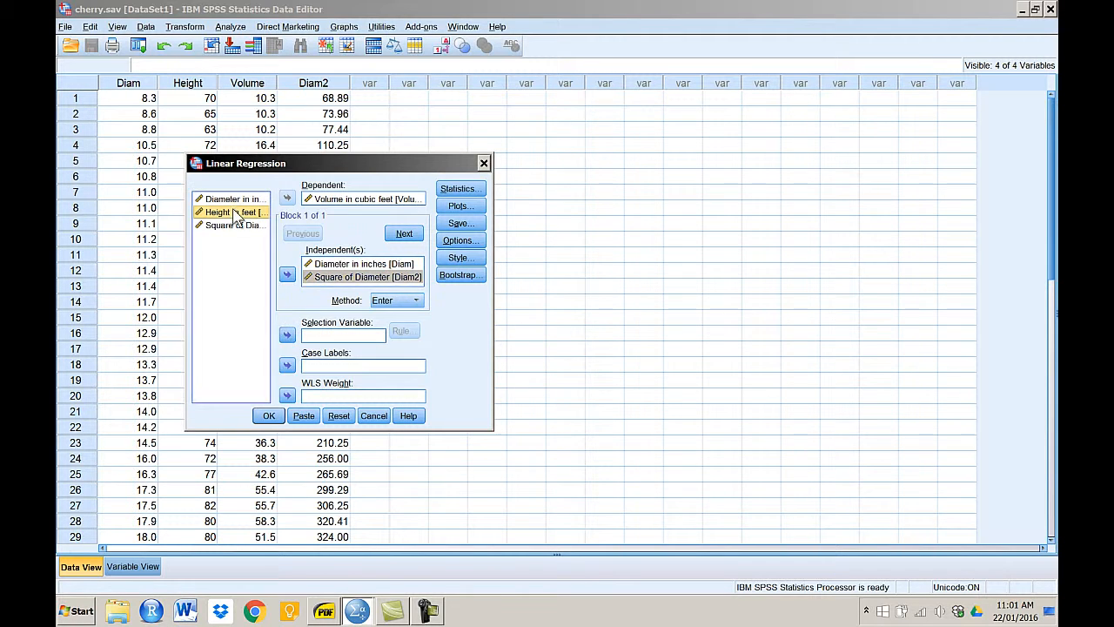
left_click(288, 276)
left_click(270, 417)
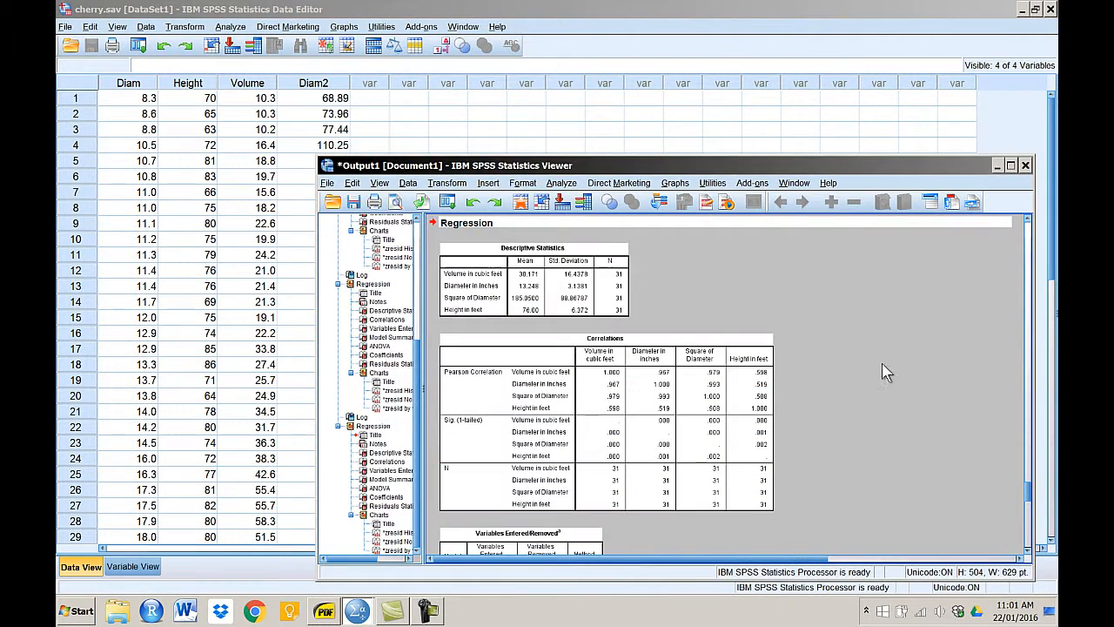
Open the three-predictor model's residual scatterplot for editing and add a Loess fit line using 50% of points
left_click_drag(1029, 493, 1032, 540)
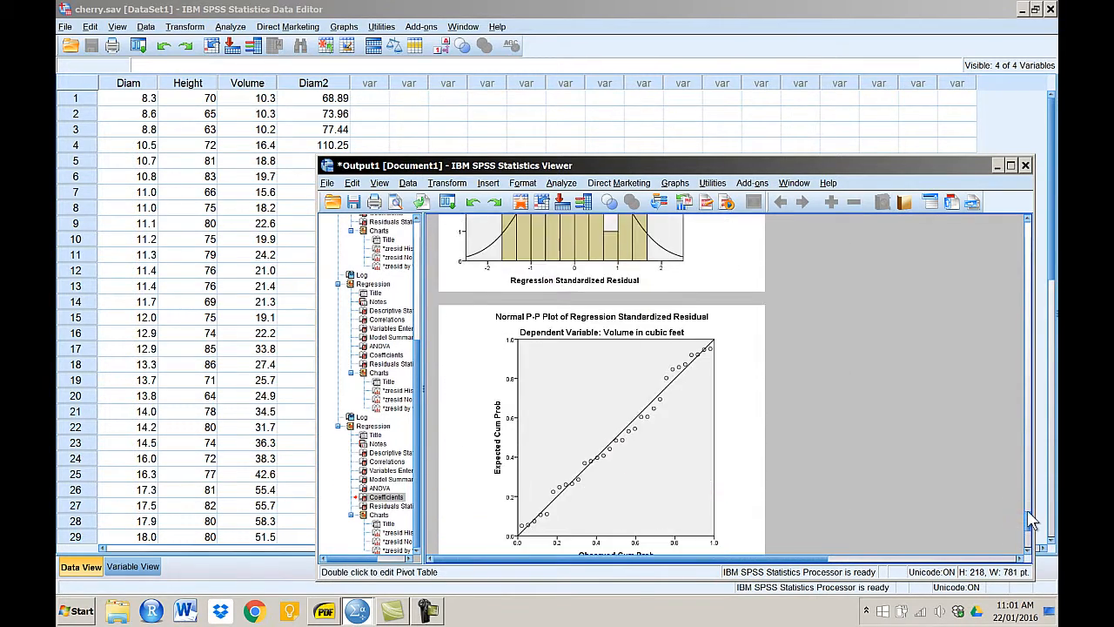
right_click(599, 409)
mouse_move(651, 529)
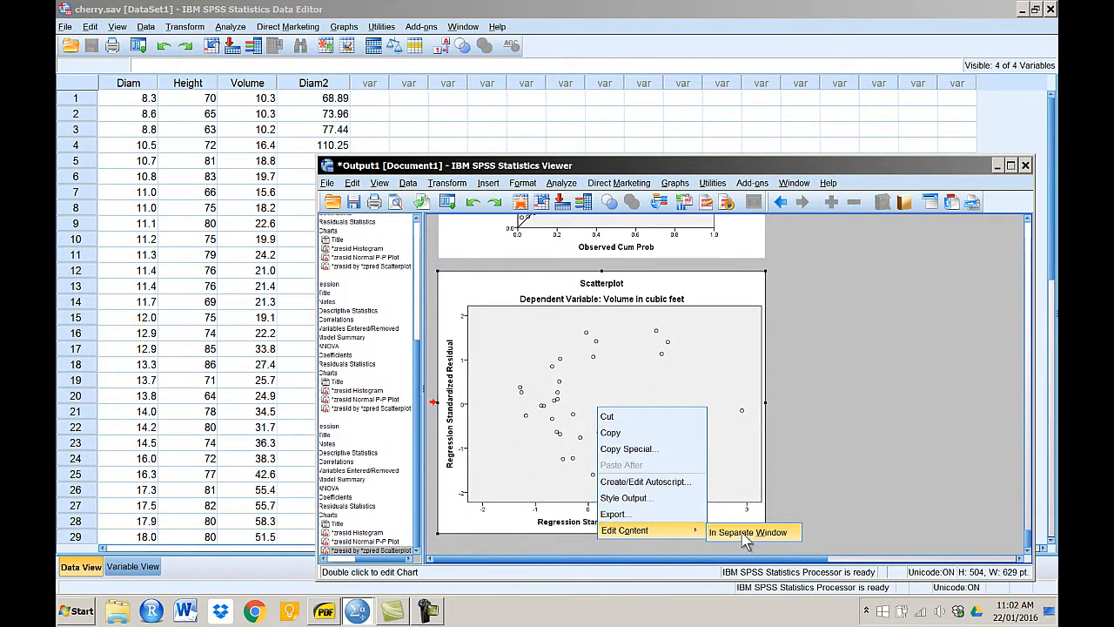
left_click(766, 531)
left_click(660, 205)
left_click(787, 279)
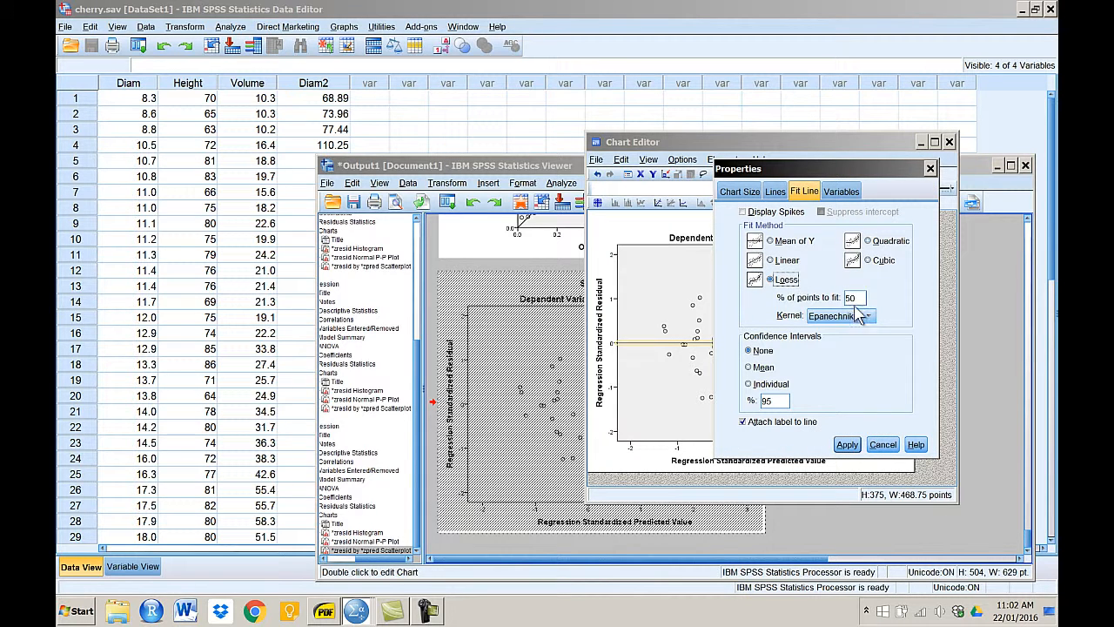
left_click(847, 444)
left_click(881, 444)
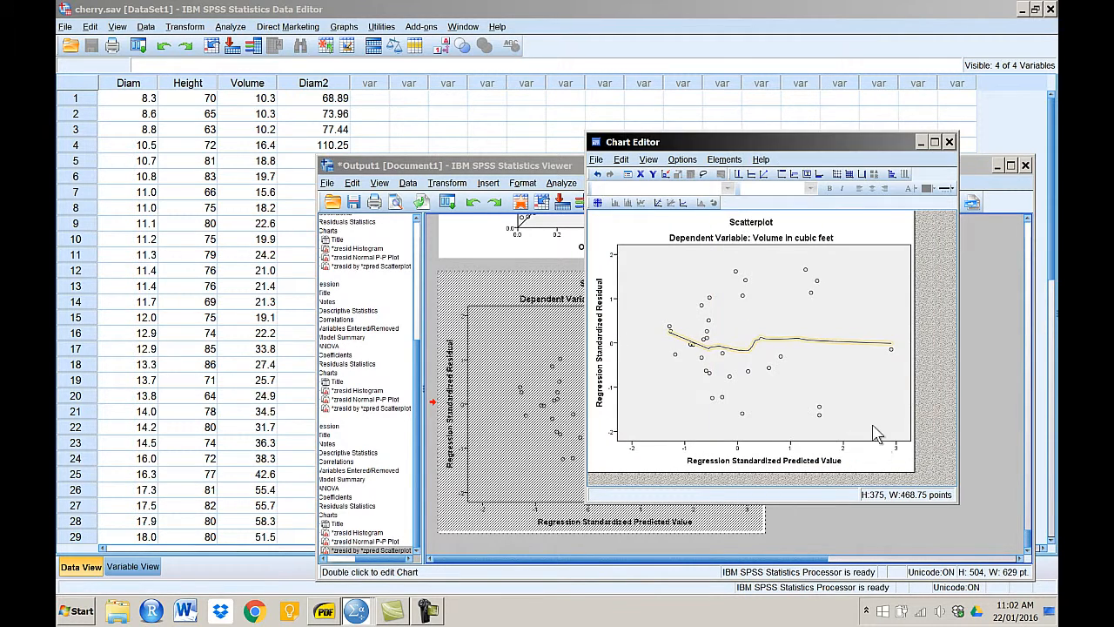
Add a Y-axis reference line at position 0.0 to the three-predictor residual scatterplot and finish editing the chart
left_click(752, 175)
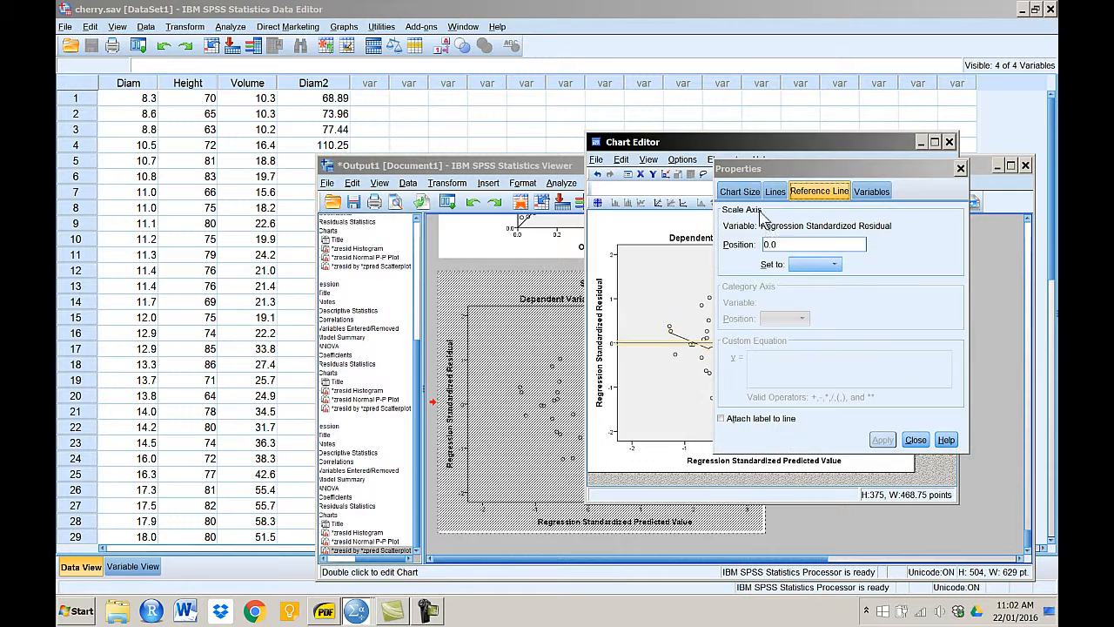
left_click(915, 440)
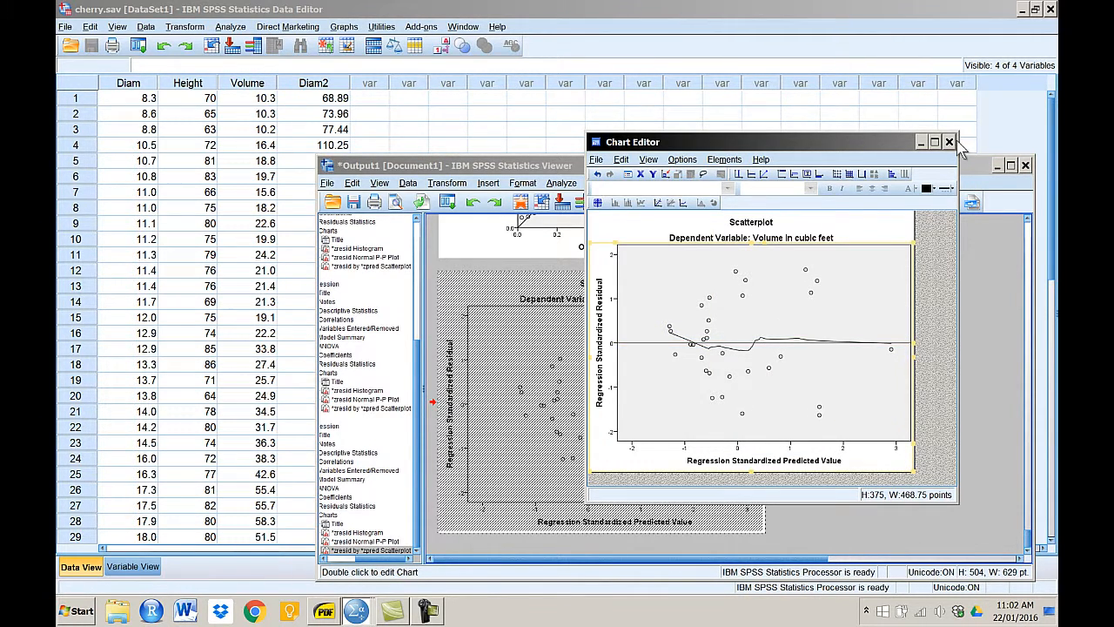
left_click(949, 142)
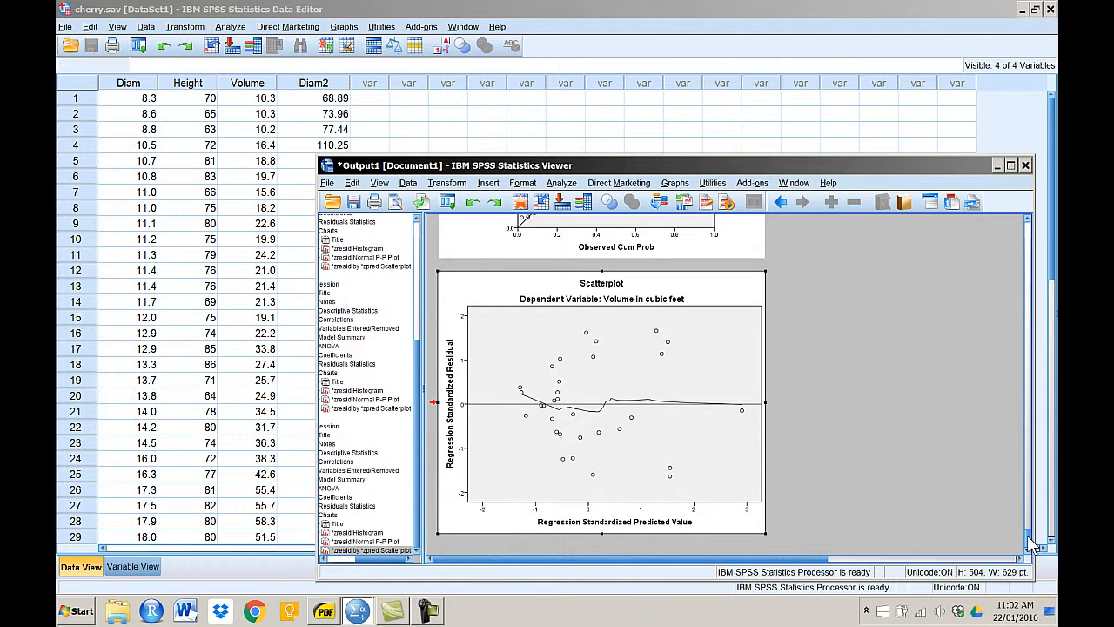
Examine the Coefficients table of the regression on diameter, squared diameter and height
left_click_drag(1030, 544, 1030, 505)
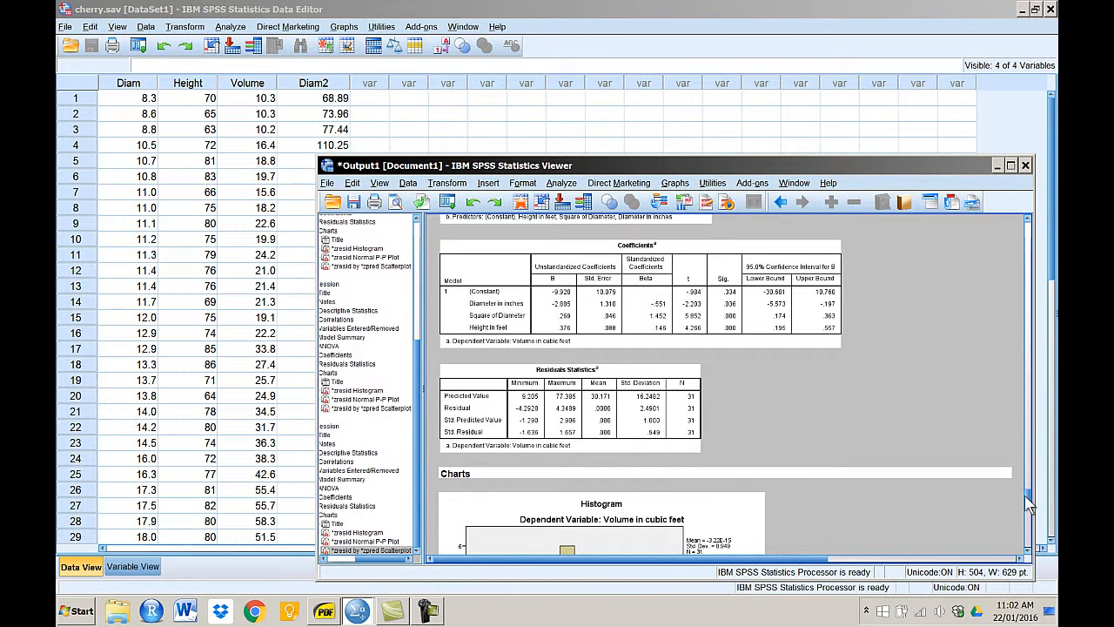
left_click(527, 309)
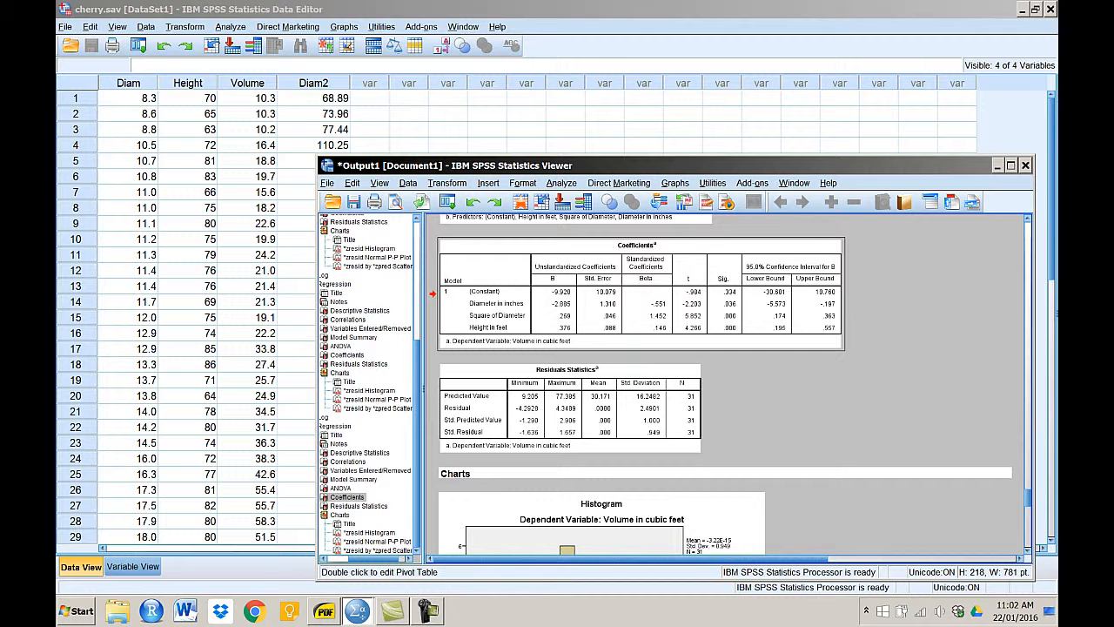
left_click(428, 611)
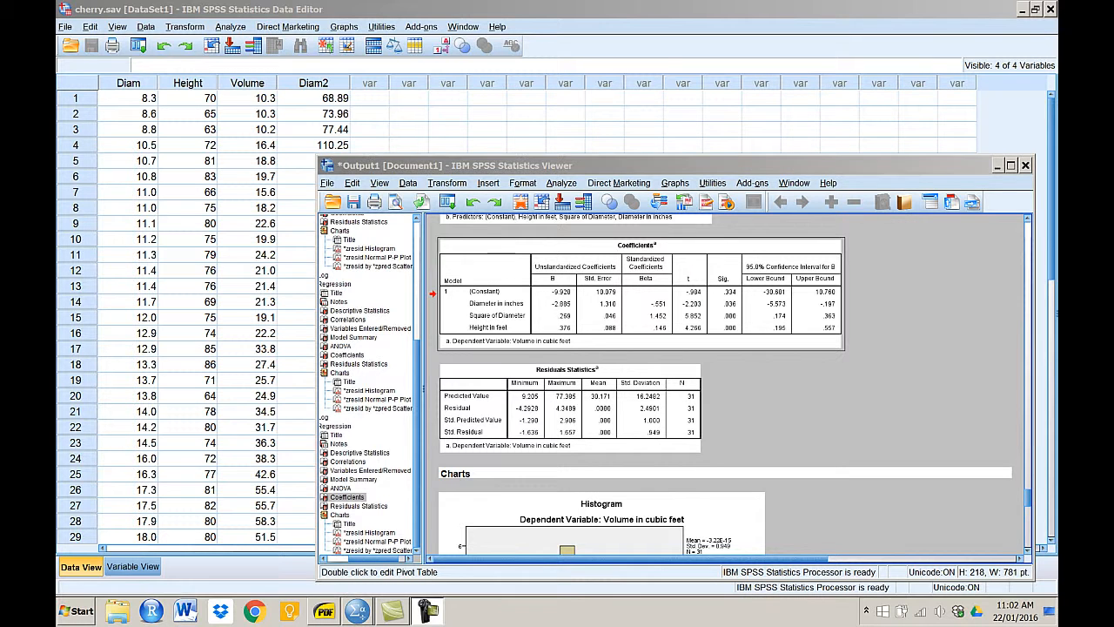